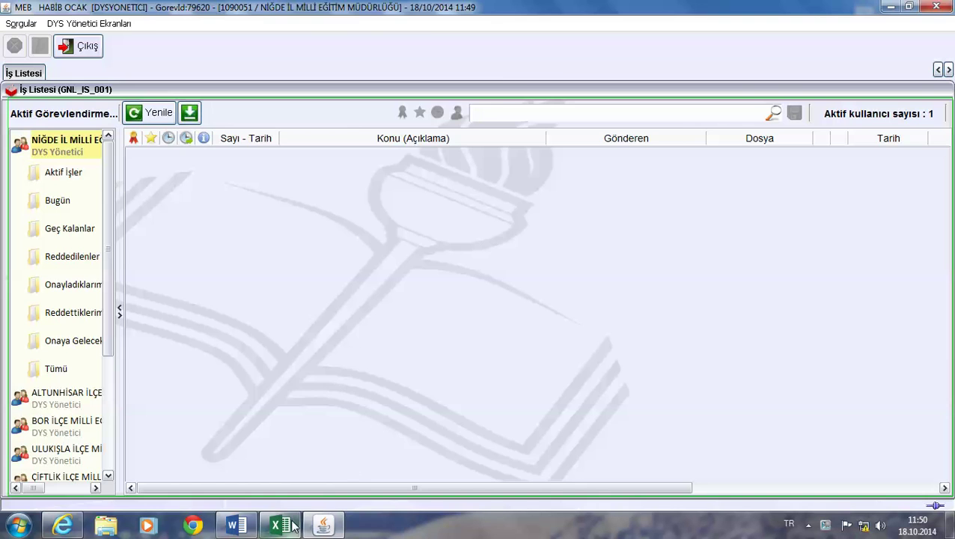
# Step: Switch to the İş Akış Şeması workbook in Excel and examine the hierarchy from Kaymakam down to the three Şube Müdürü headings
pyautogui.click(280, 525)
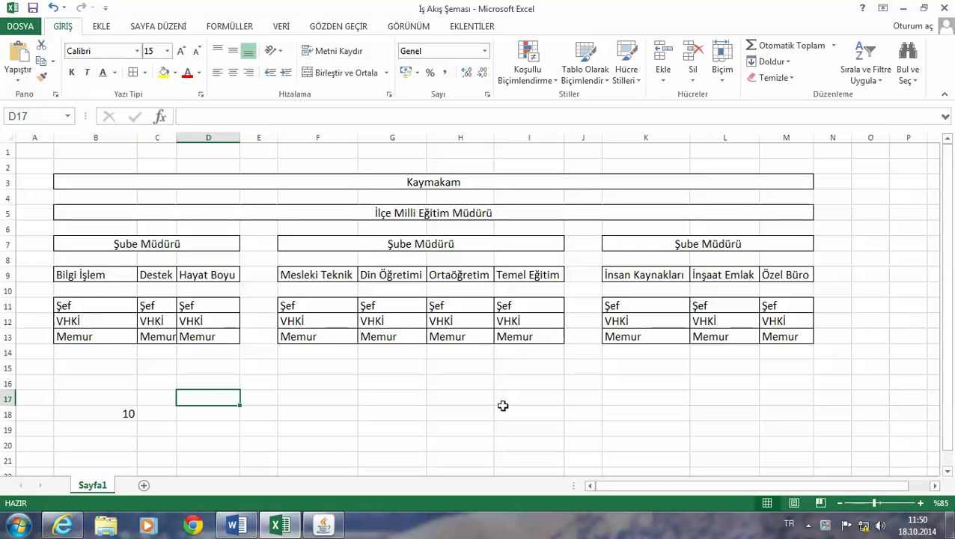
pyautogui.click(464, 182)
pyautogui.moveTo(464, 182); pyautogui.dragTo(467, 244)
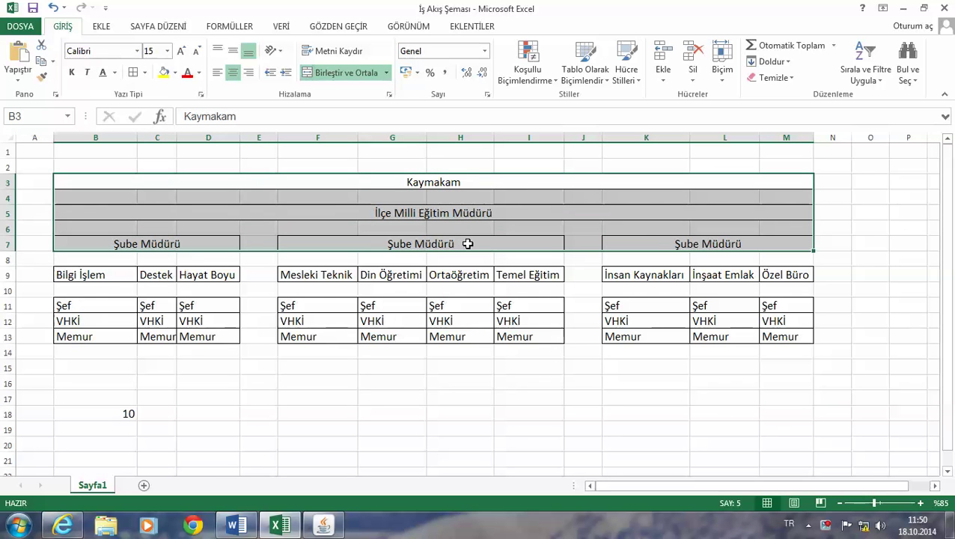
pyautogui.click(397, 368)
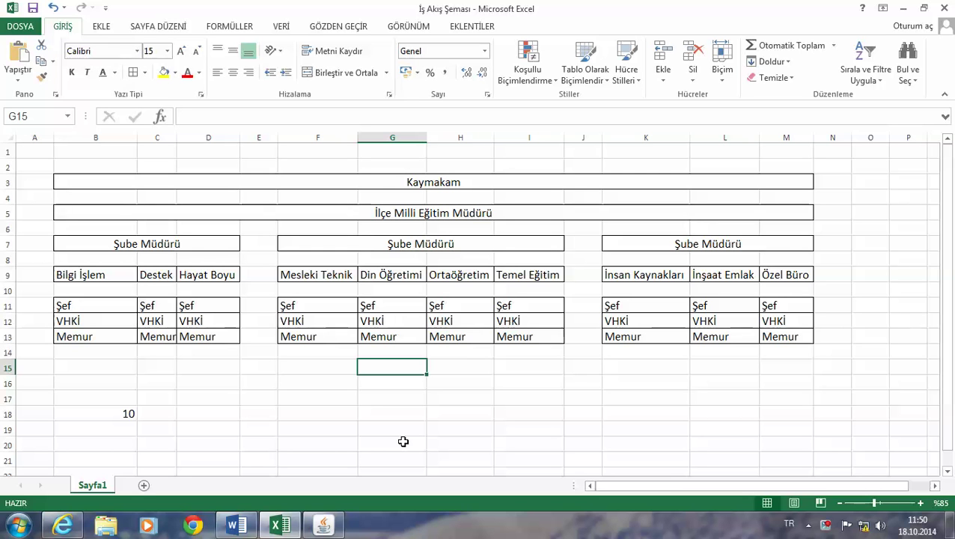
pyautogui.click(369, 184)
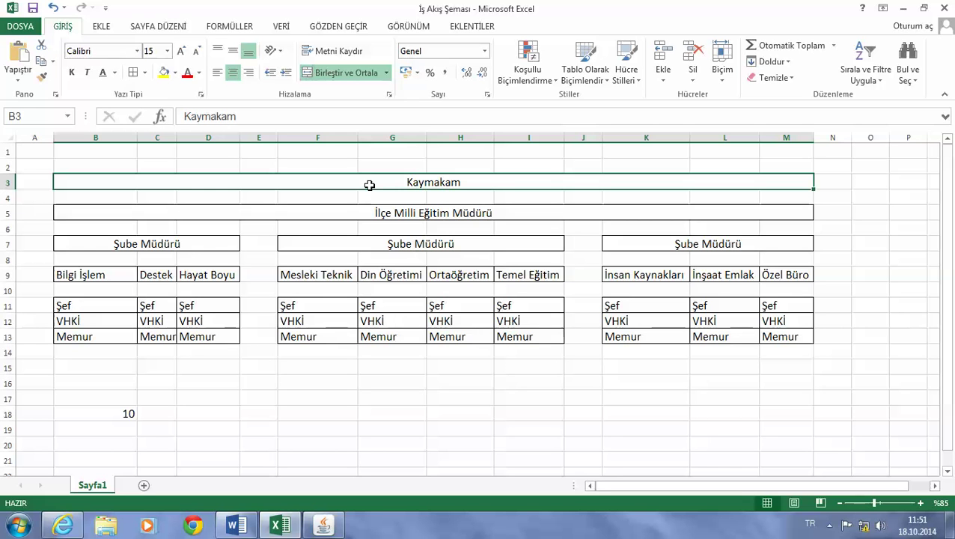
pyautogui.click(225, 248)
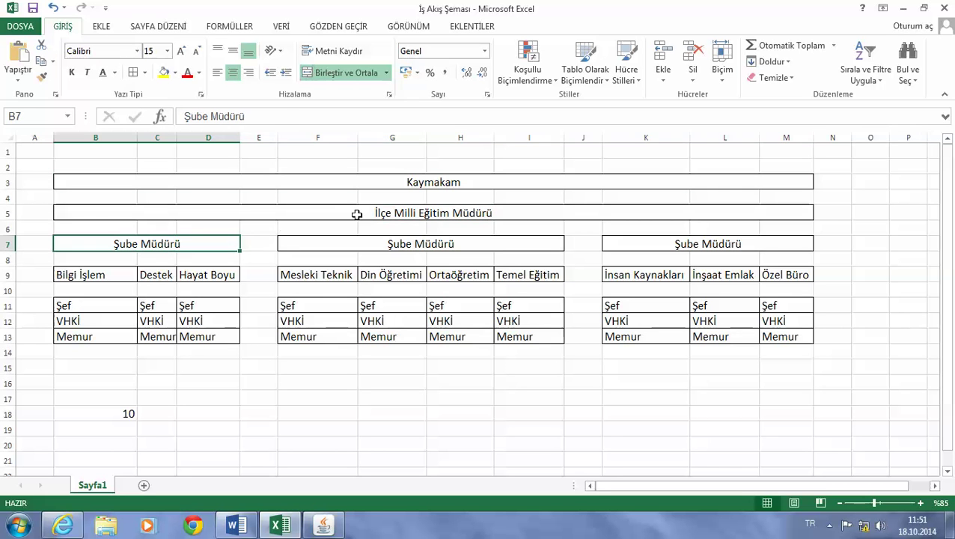
pyautogui.click(389, 212)
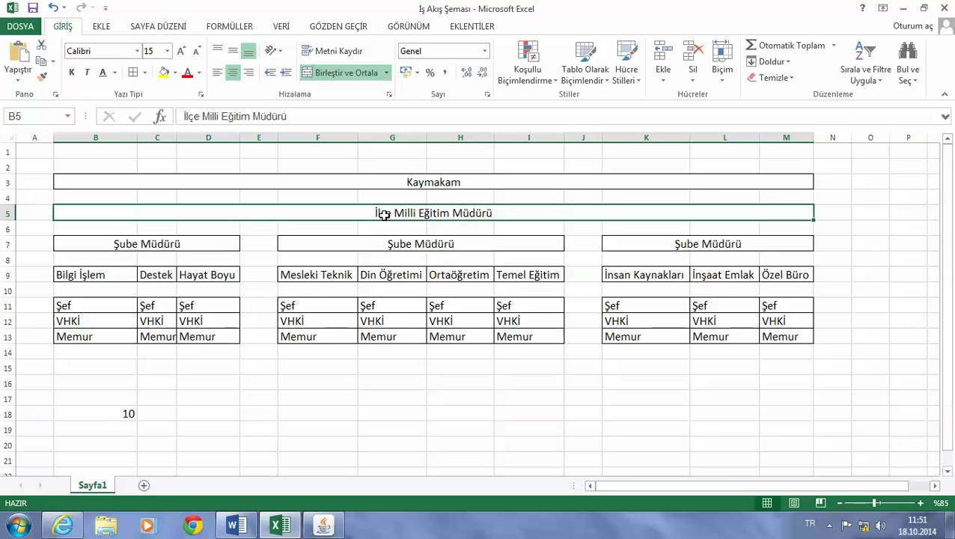
pyautogui.click(192, 245)
pyautogui.click(374, 244)
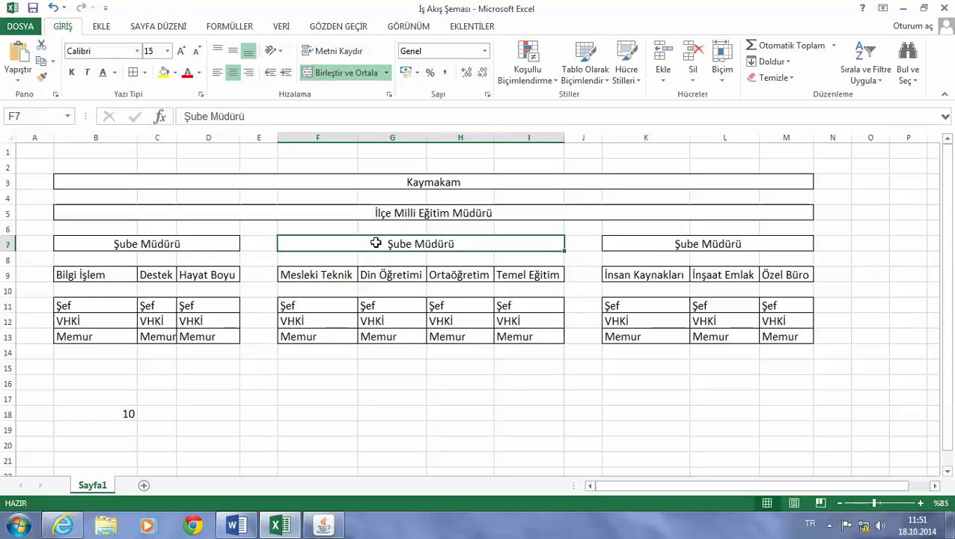
pyautogui.click(659, 245)
pyautogui.click(501, 245)
pyautogui.click(186, 238)
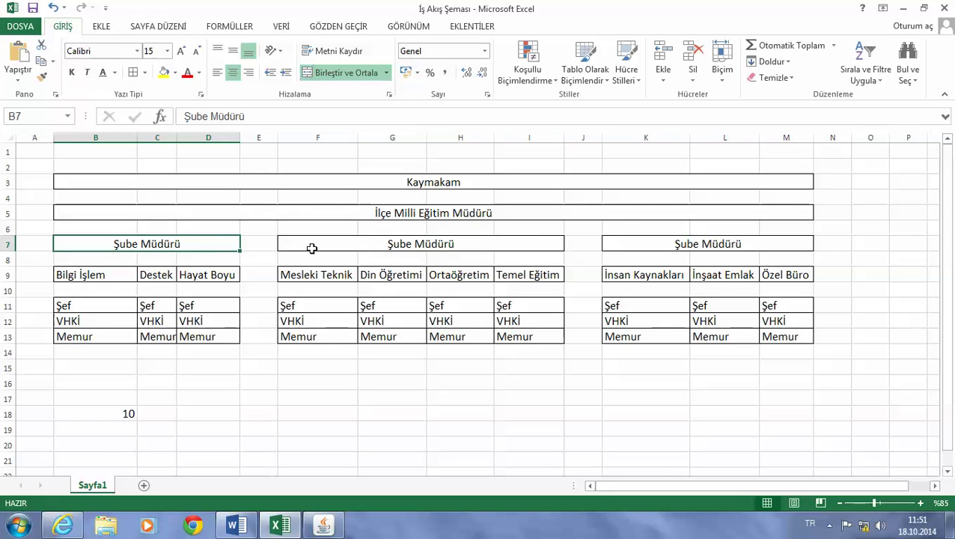
pyautogui.click(311, 247)
# Step: Rename the Şube Müdürü heading above Bilgi İşlem, Destek and Hayat Boyu as "Şube Müdürü 1"
pyautogui.click(184, 247)
pyautogui.doubleClick(183, 243)
pyautogui.write('1')
pyautogui.press('Return')
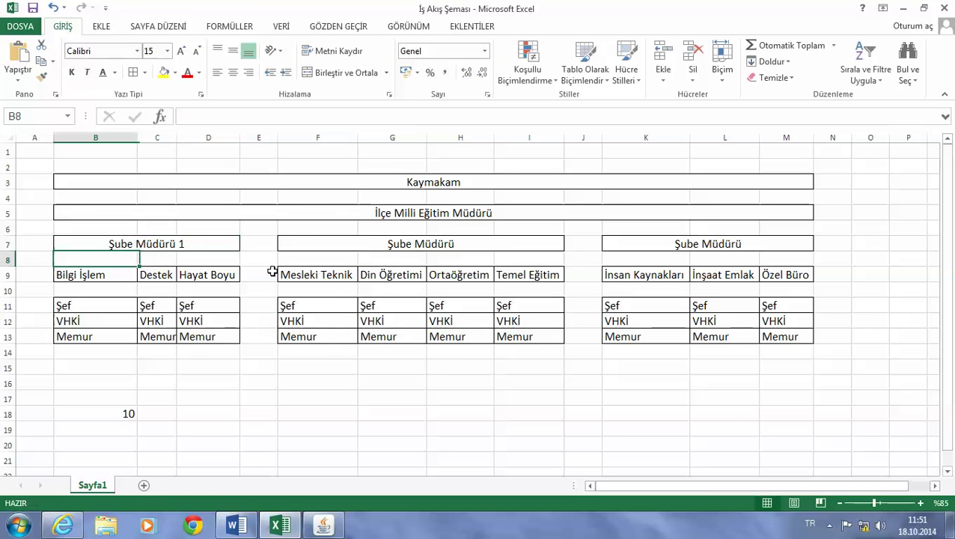
# Step: Rename the heading above Mesleki Teknik as "Şube Müdürü 2" and the one above İnsan Kaynakları as "Şube Müdürü 3"
pyautogui.doubleClick(396, 244)
pyautogui.click(458, 245)
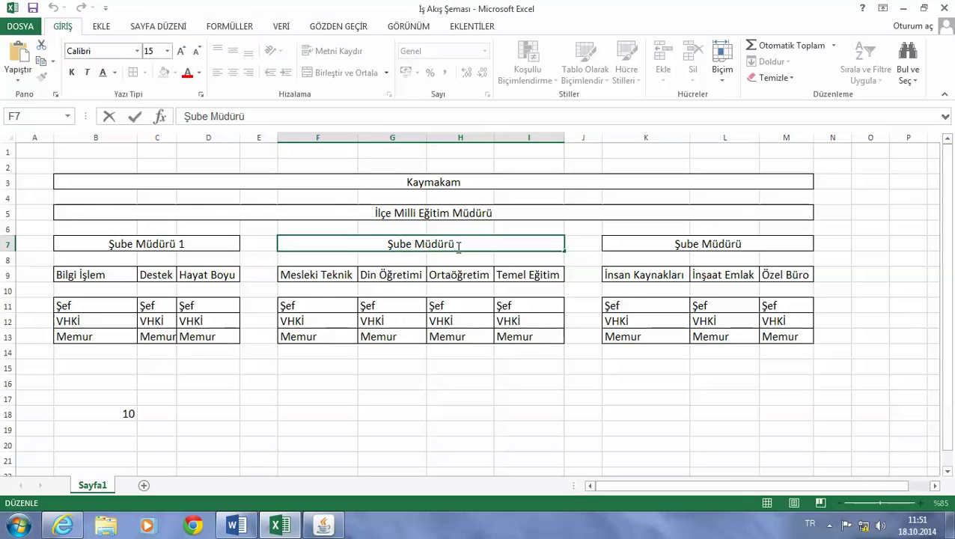
pyautogui.write('2')
pyautogui.press('Return')
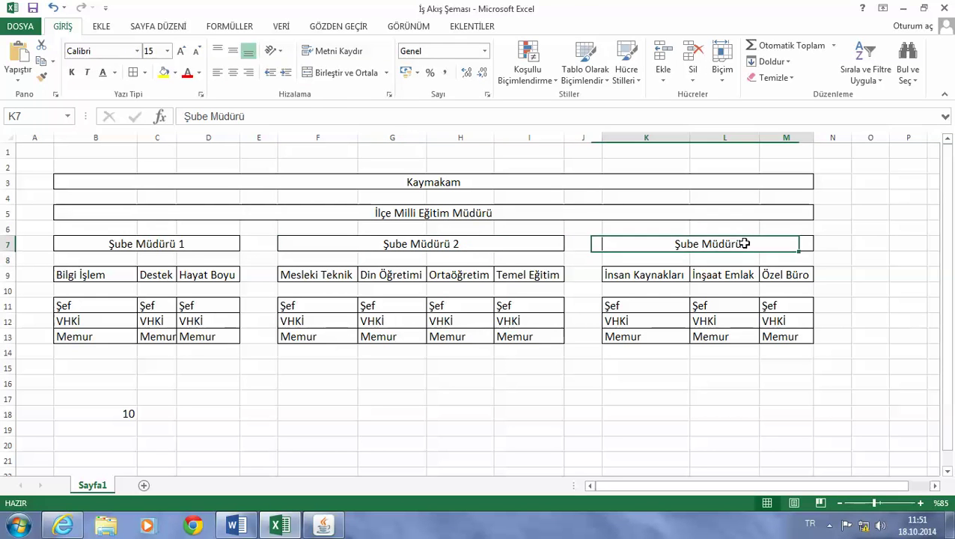
pyautogui.doubleClick(741, 243)
pyautogui.write('3')
pyautogui.press('Return')
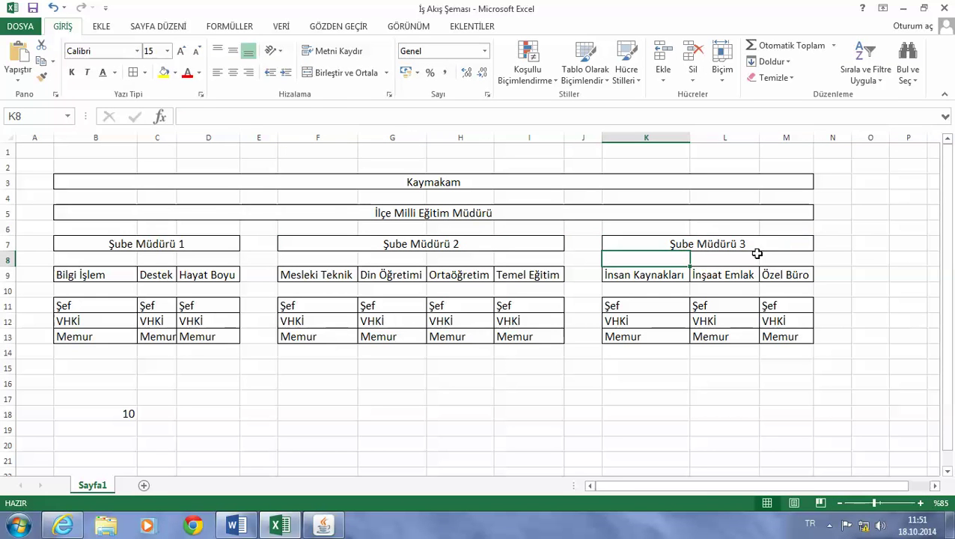
# Step: Copy the Şube Müdürü 2 heading over the Şube Müdürü 1 heading in row 7
pyautogui.moveTo(754, 254); pyautogui.dragTo(752, 336)
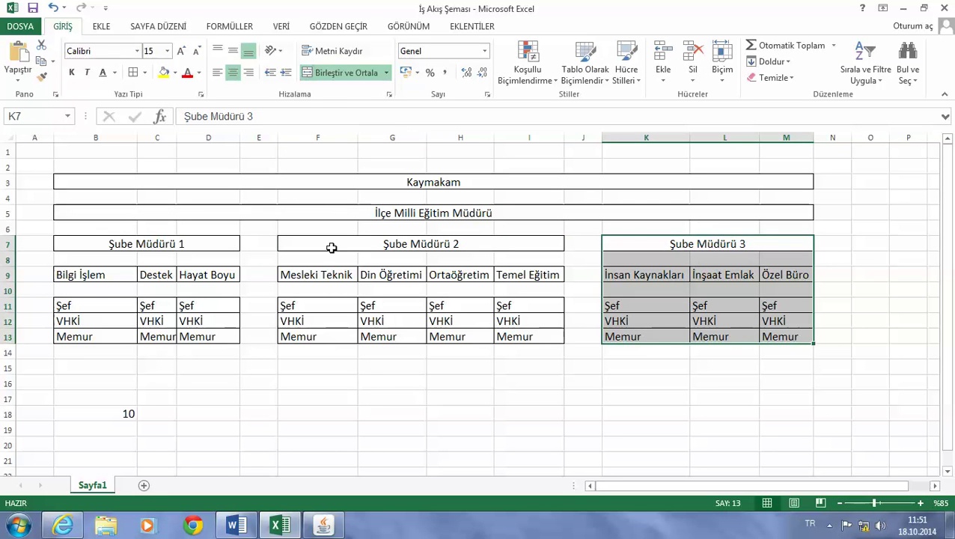
pyautogui.click(155, 244)
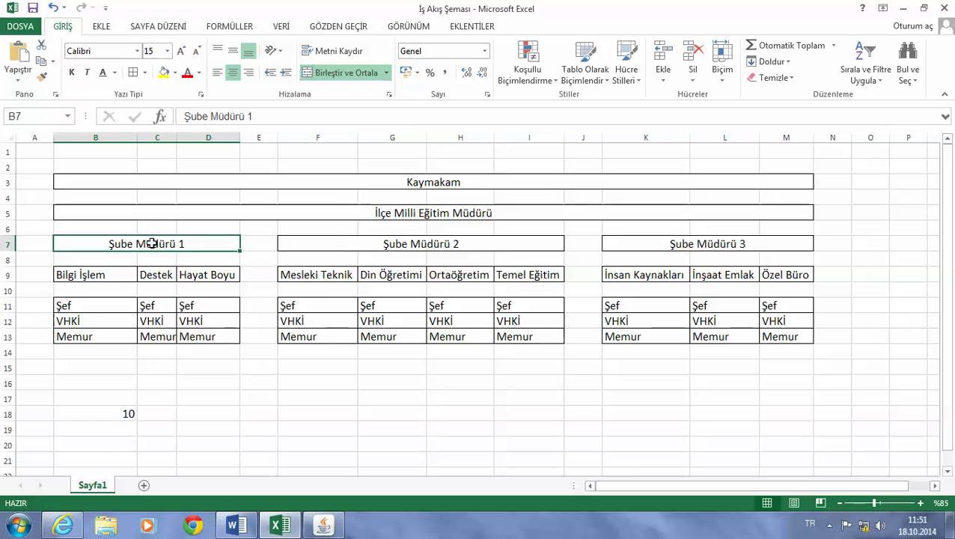
pyautogui.click(332, 243)
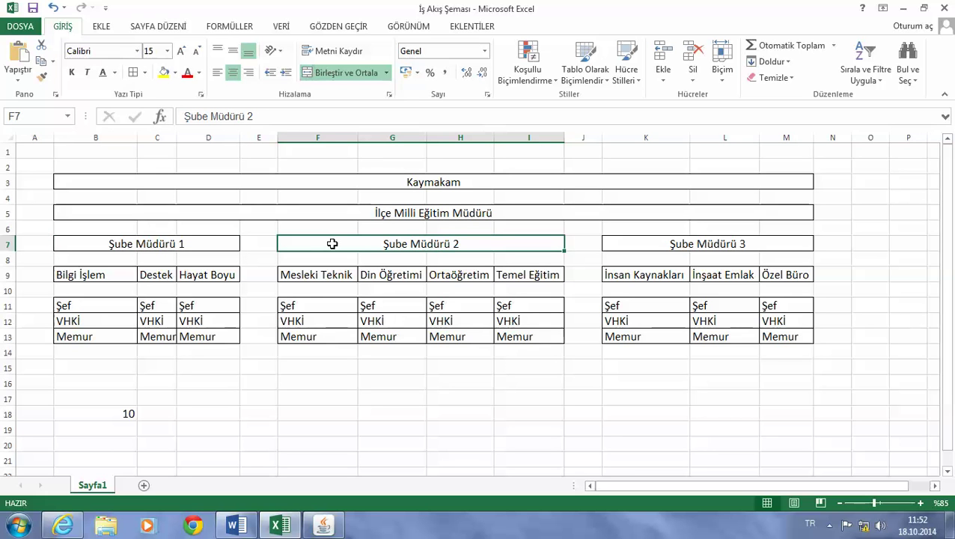
pyautogui.click(157, 241)
pyautogui.click(349, 246)
pyautogui.hotkey('ctrl', 'c')
pyautogui.click(215, 240)
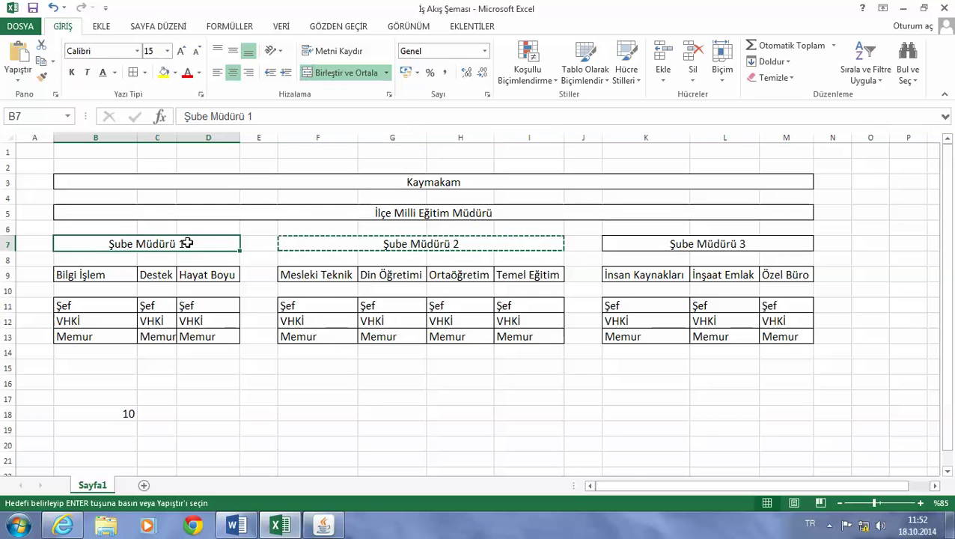
pyautogui.hotkey('ctrl', 'v')
# Step: Examine how the Bilgi İşlem, Destek and Hayat Boyu units relate to the Şube Müdürü headings in row 7
pyautogui.click(288, 244)
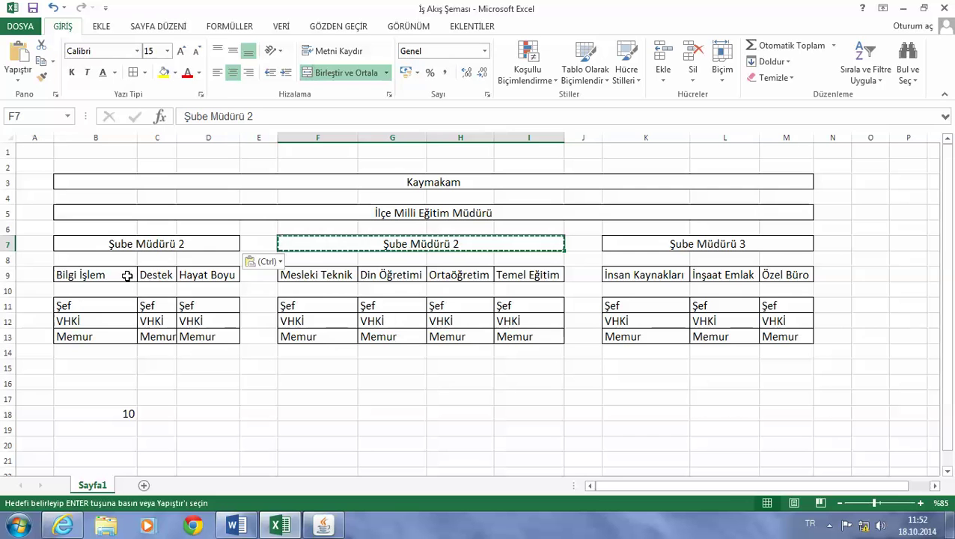
pyautogui.click(79, 275)
pyautogui.keyDown('shift'); pyautogui.click(185, 275); pyautogui.keyUp('shift')
pyautogui.moveTo(286, 244); pyautogui.dragTo(207, 241)
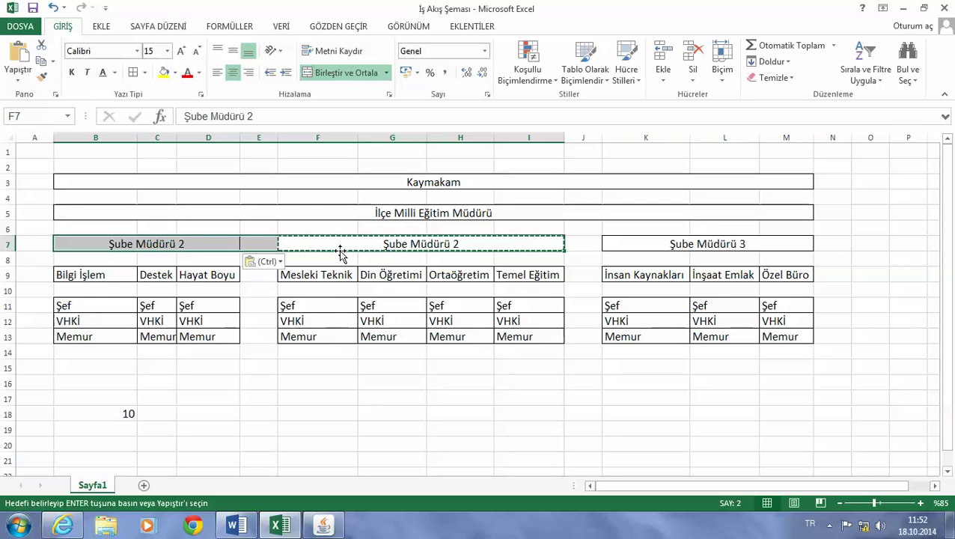
pyautogui.click(327, 271)
pyautogui.click(126, 275)
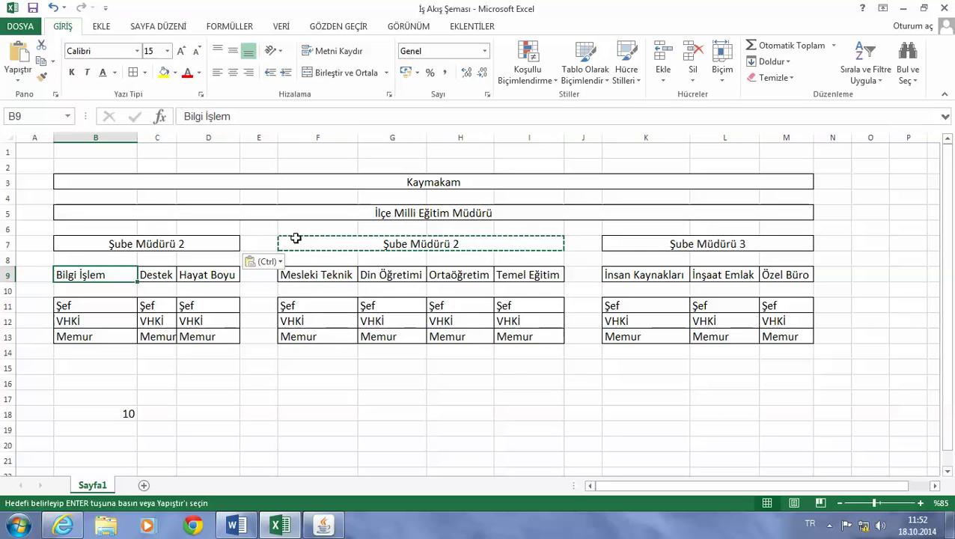
pyautogui.click(297, 241)
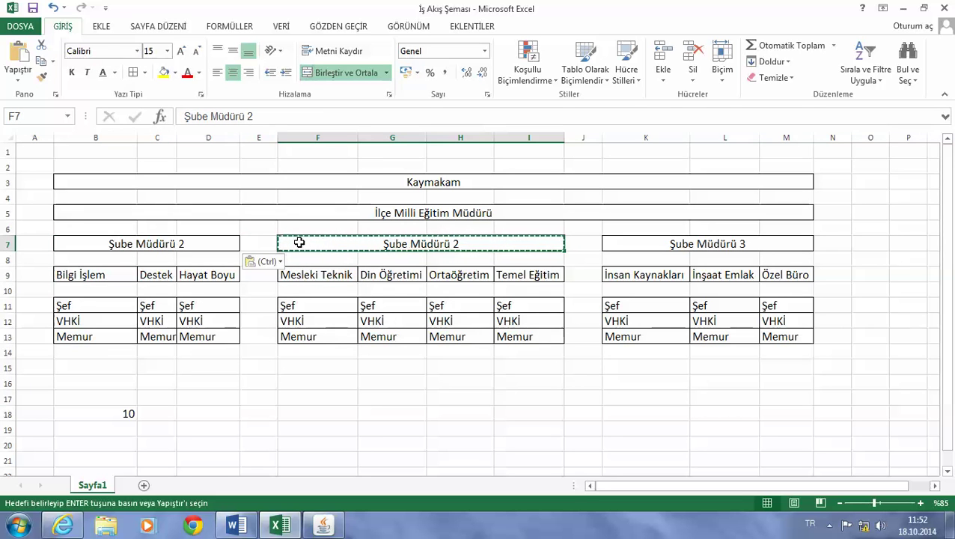
pyautogui.click(118, 275)
pyautogui.click(139, 274)
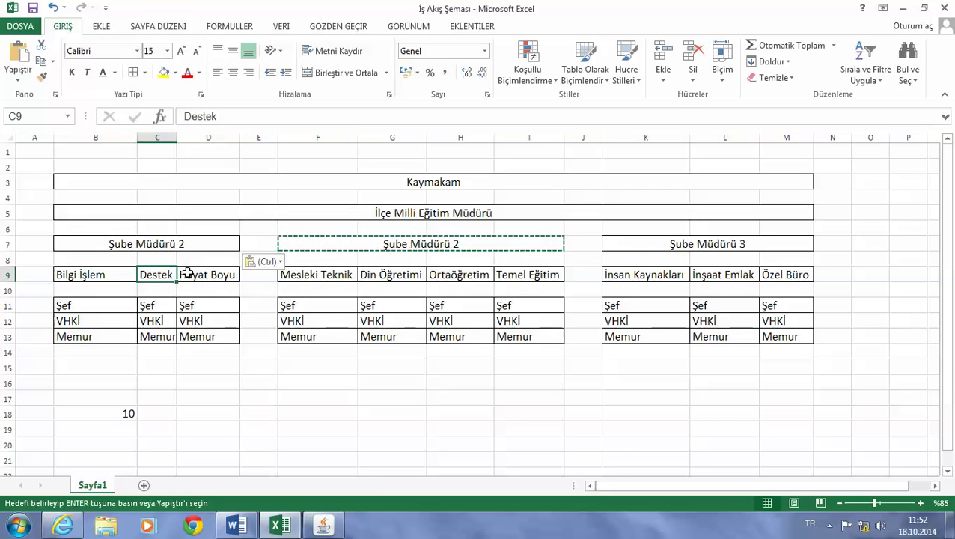
pyautogui.click(186, 273)
pyautogui.click(148, 247)
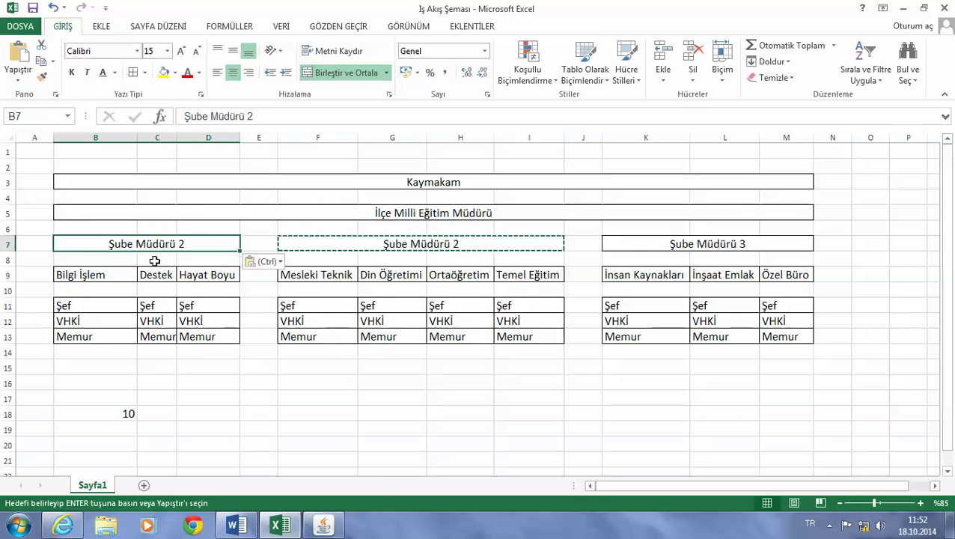
# Step: Change the heading in B7 back to "Şube Müdürü 1"
pyautogui.doubleClick(191, 243)
pyautogui.press('BackSpace')
pyautogui.write('1')
pyautogui.press('Return')
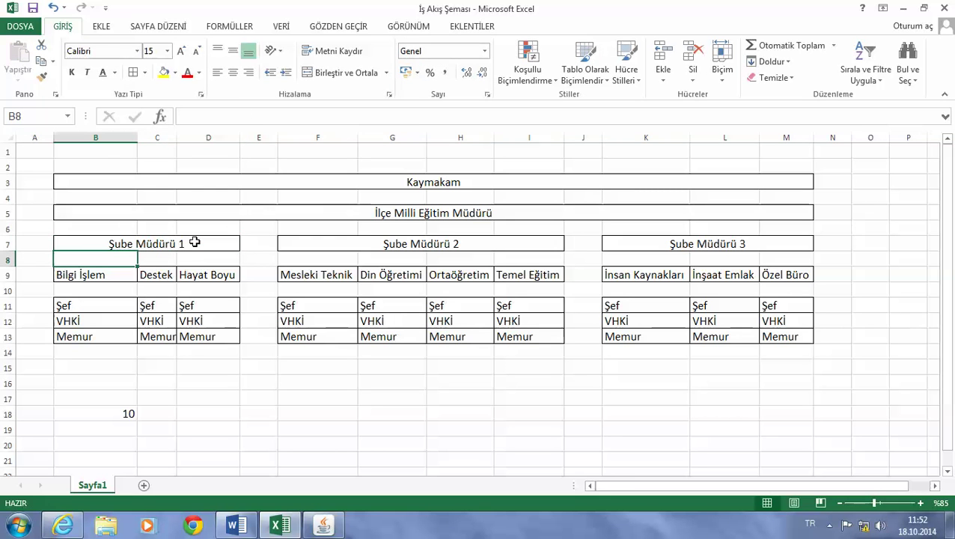
# Step: Compare the first two Şube Müdürü headings, switch to the MEB DYS application and view its list of DYS Yönetici screens
pyautogui.click(318, 247)
pyautogui.click(234, 247)
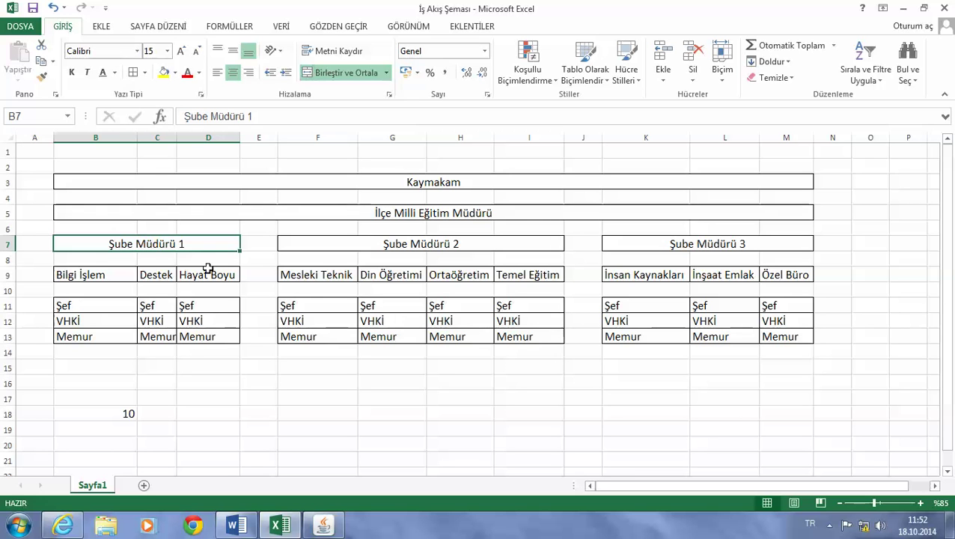
pyautogui.click(323, 246)
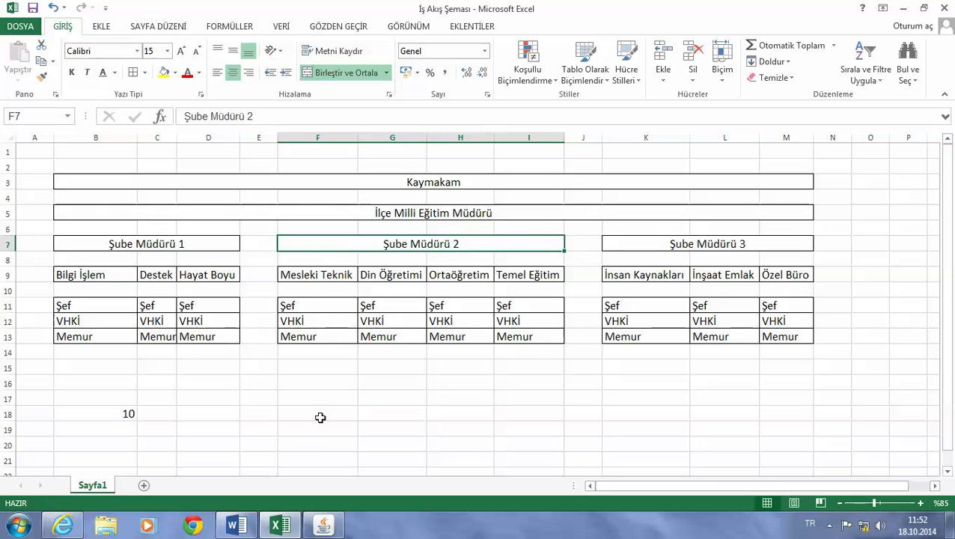
pyautogui.click(333, 526)
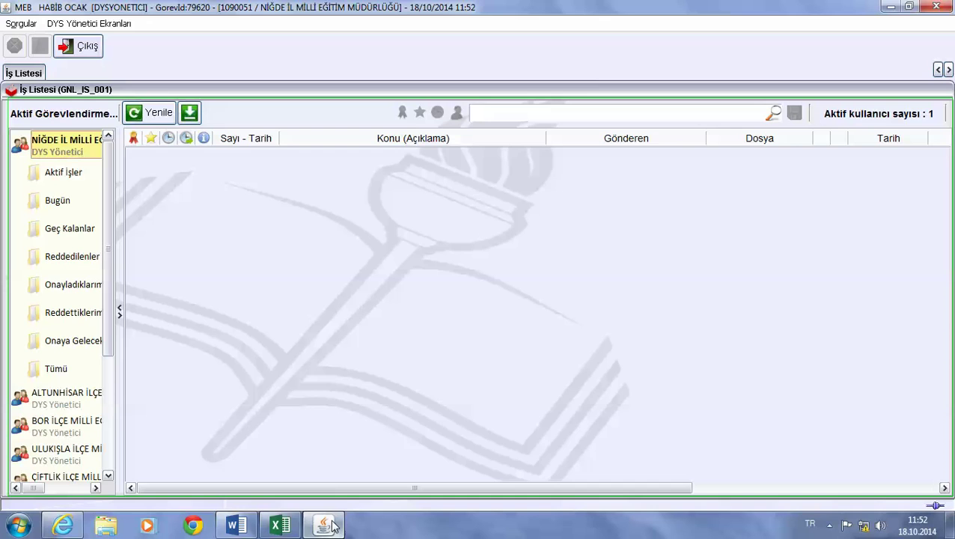
pyautogui.click(124, 24)
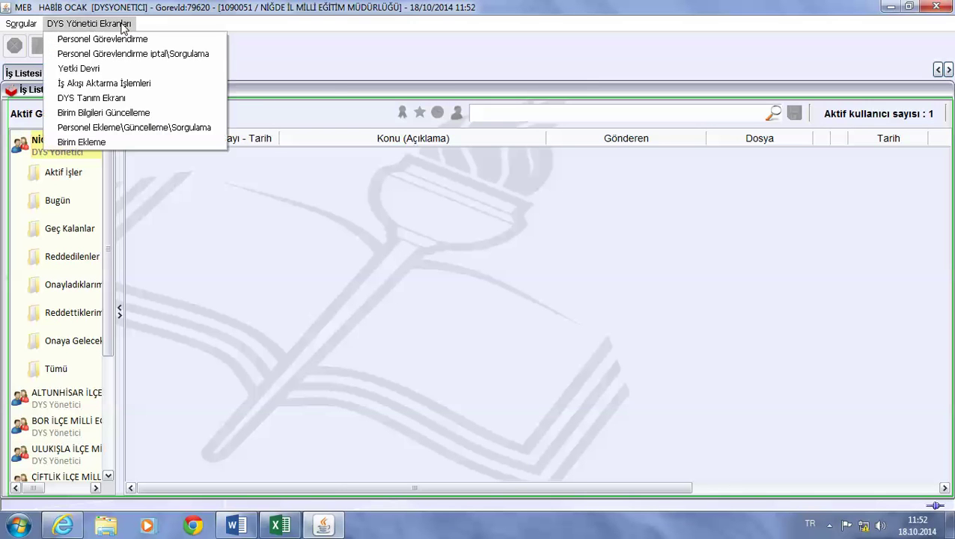
# Step: Return to the Excel chart and examine the managers in rows 3 to 7 and the Şef, VHKİ and Memur levels under Bilgi İşlem
pyautogui.click(283, 525)
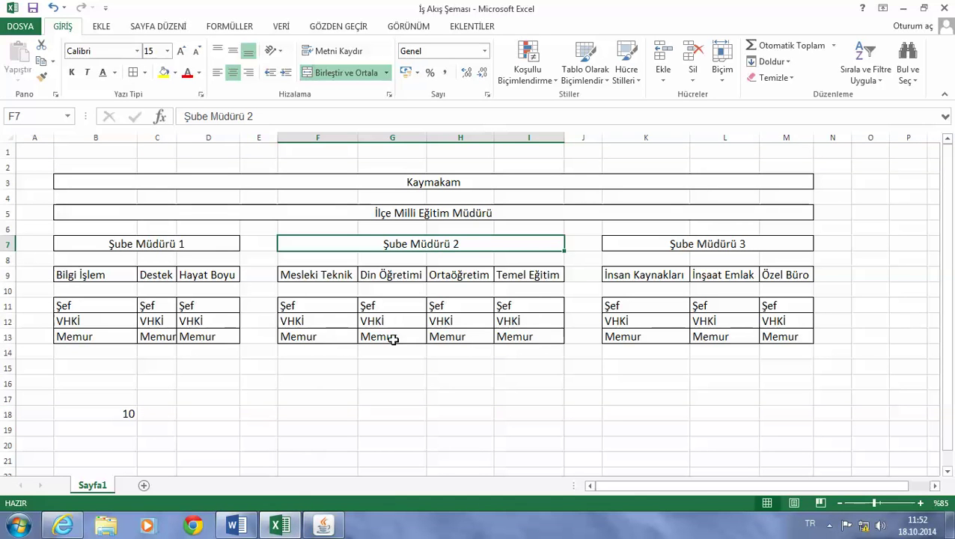
pyautogui.moveTo(620, 251); pyautogui.dragTo(178, 182)
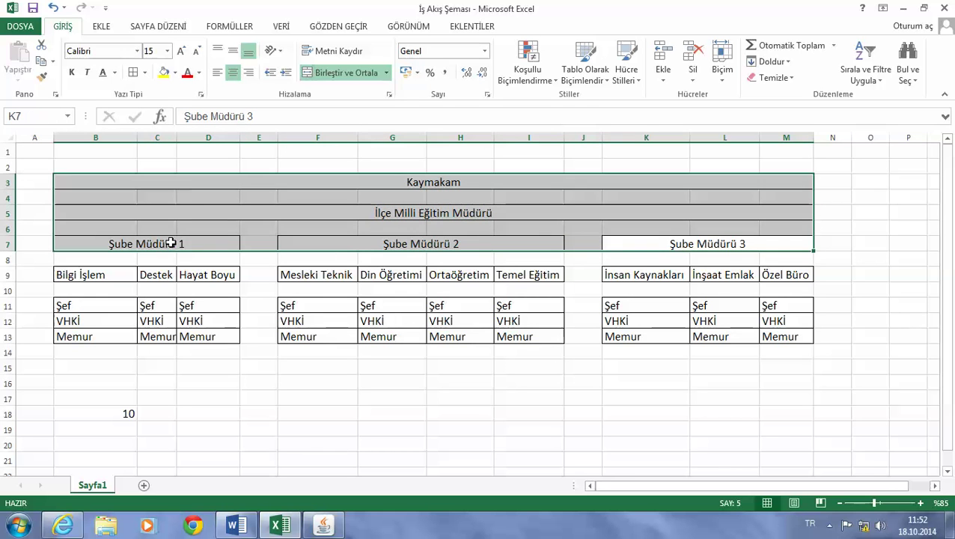
pyautogui.click(124, 294)
pyautogui.click(107, 305)
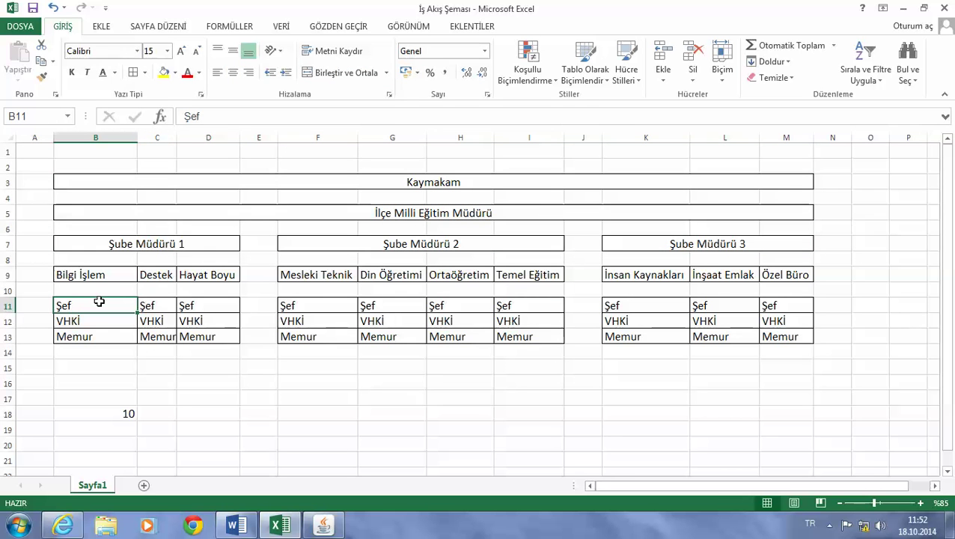
pyautogui.click(74, 324)
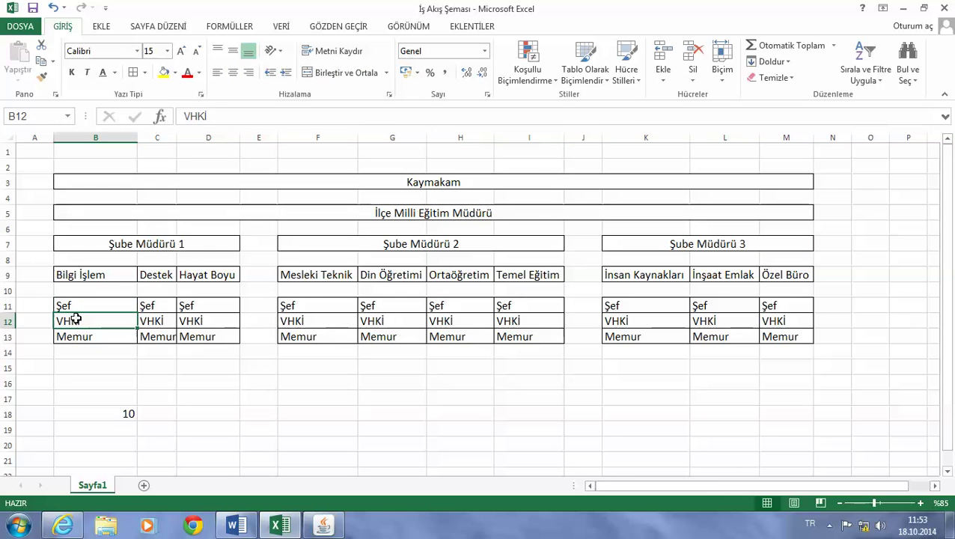
pyautogui.click(71, 307)
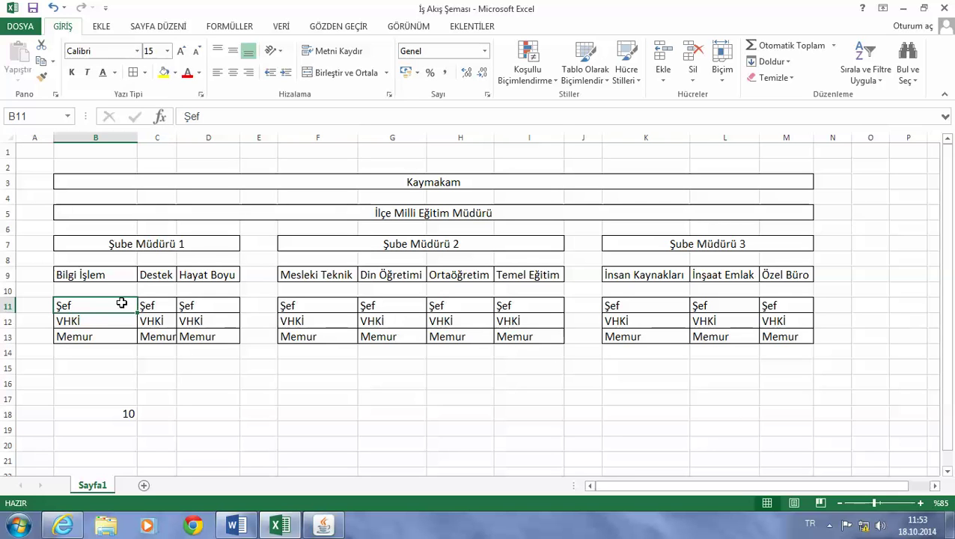
pyautogui.click(82, 321)
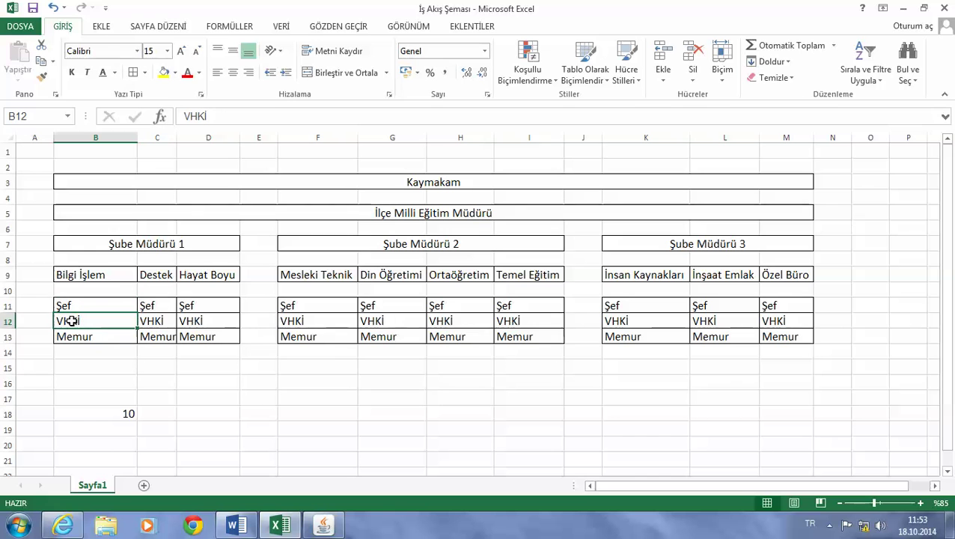
pyautogui.click(76, 334)
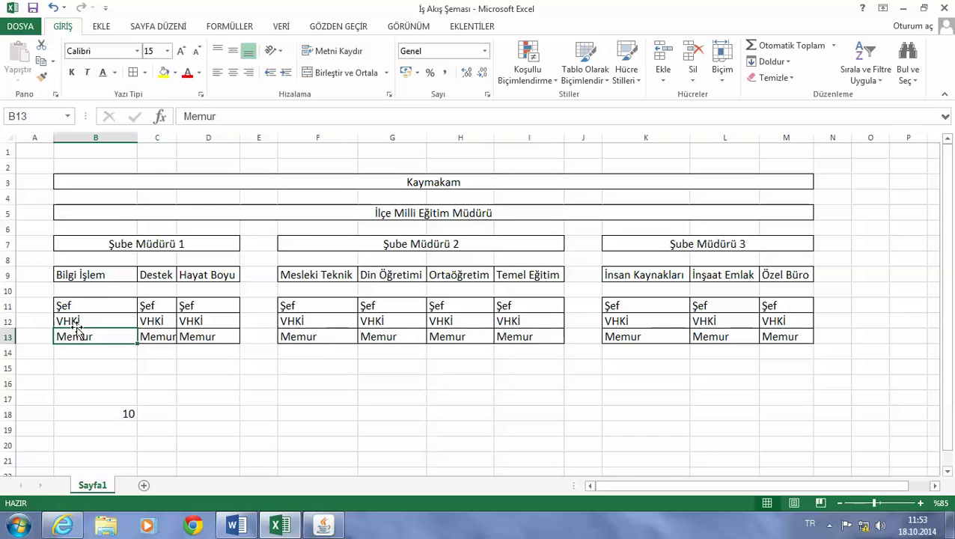
pyautogui.click(65, 303)
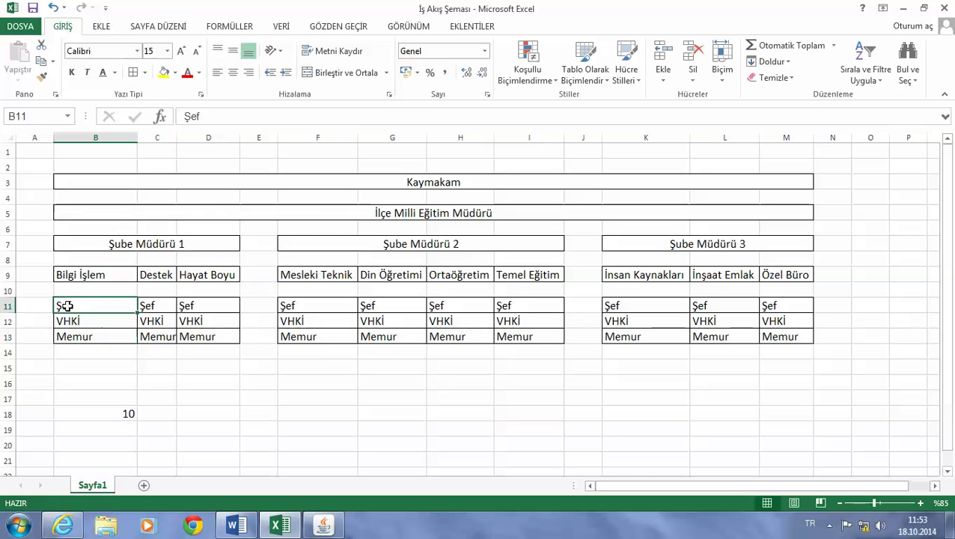
# Step: Review the Şube Müdürü 1 heading in the Excel chart and switch to the MEB DYS application
pyautogui.click(101, 244)
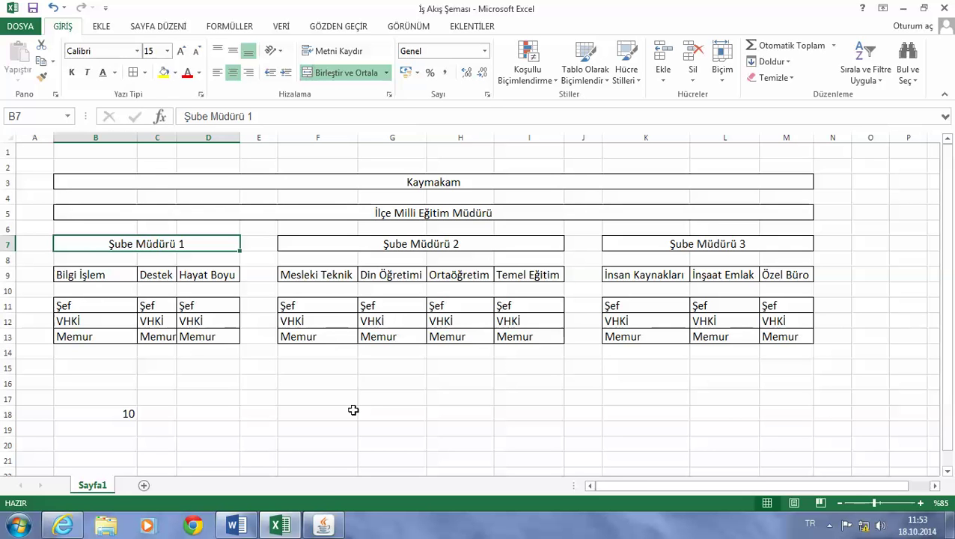
pyautogui.click(236, 526)
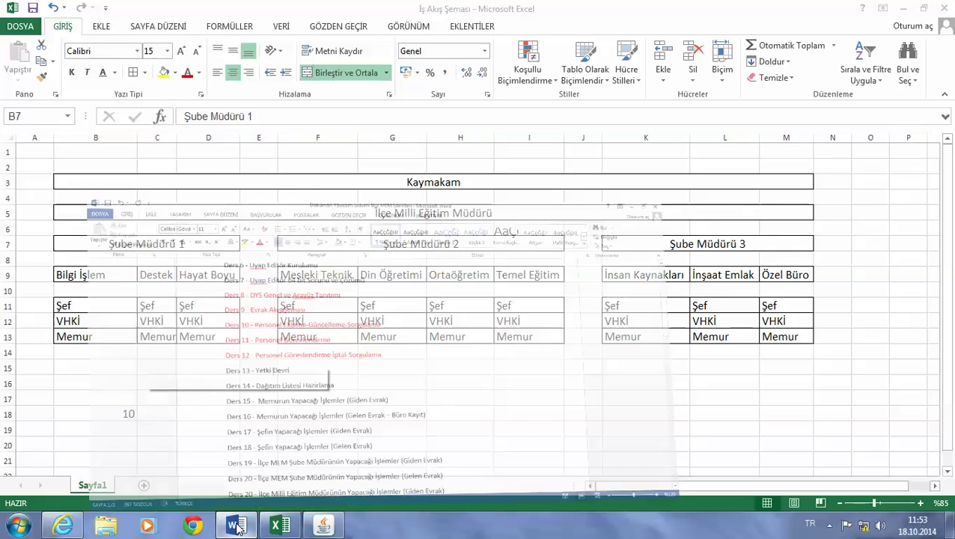
pyautogui.click(323, 526)
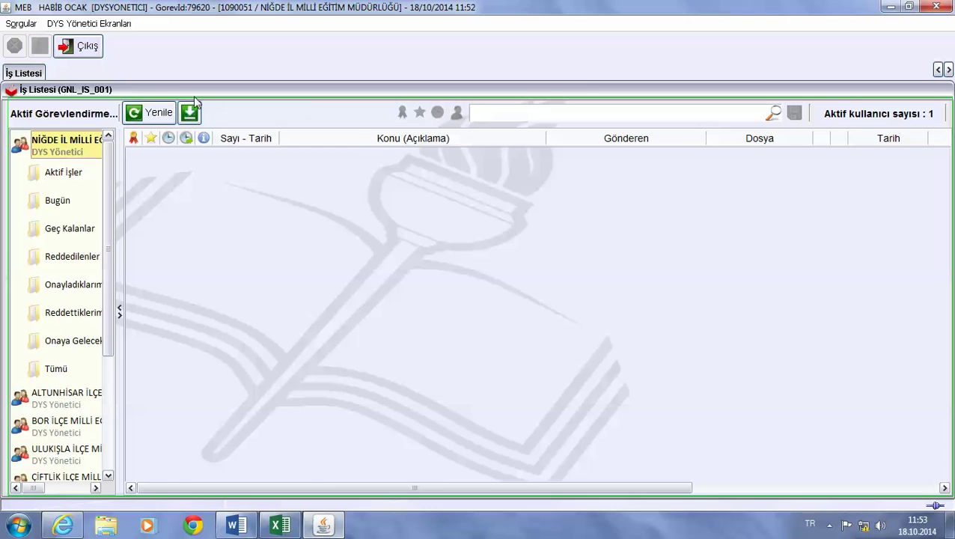
pyautogui.click(118, 24)
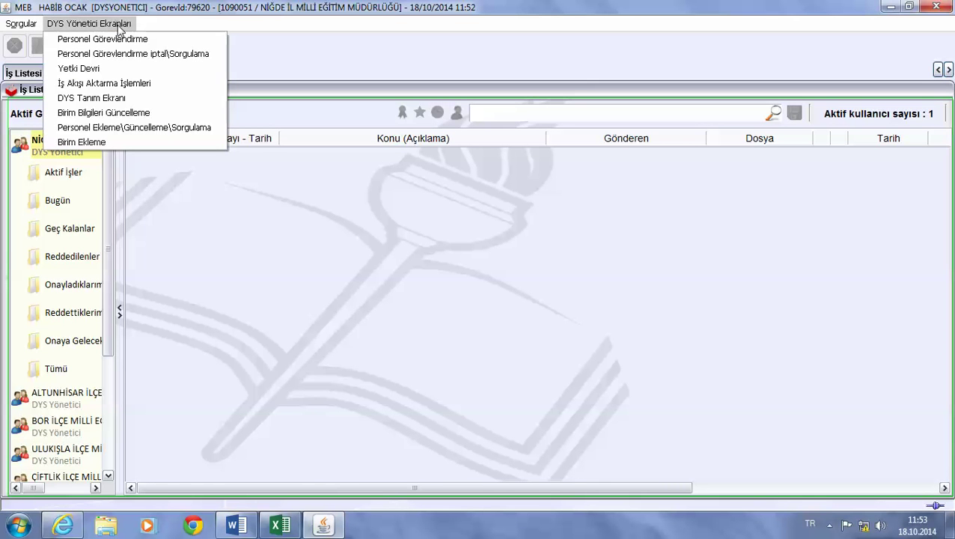
pyautogui.click(79, 68)
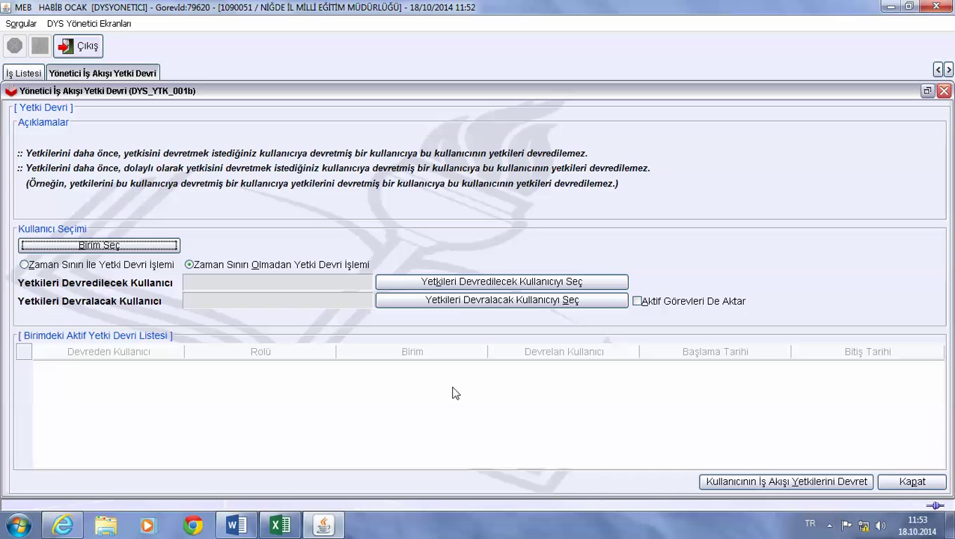
pyautogui.click(164, 245)
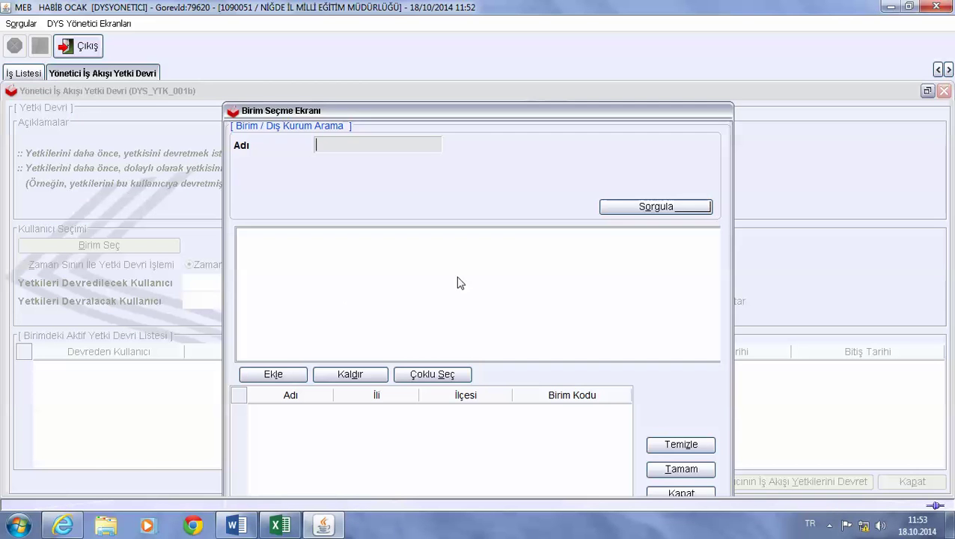
pyautogui.click(628, 210)
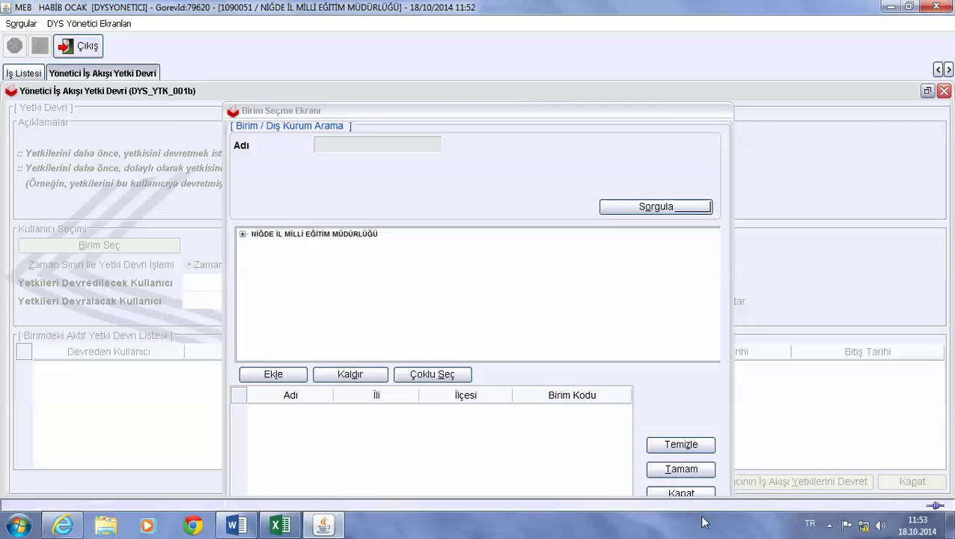
pyautogui.click(681, 493)
pyautogui.click(912, 481)
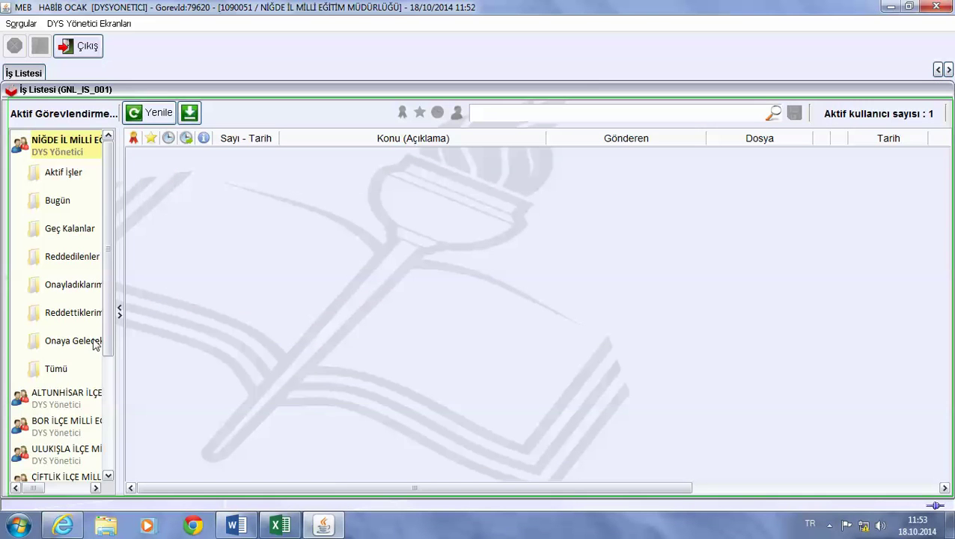
# Step: Switch to the DYS Yönetici role of Ulukışla İlçe Milli Eğitim Müdürlüğü and open its Yetki Devri screen
pyautogui.scroll(-3, 85, 430)
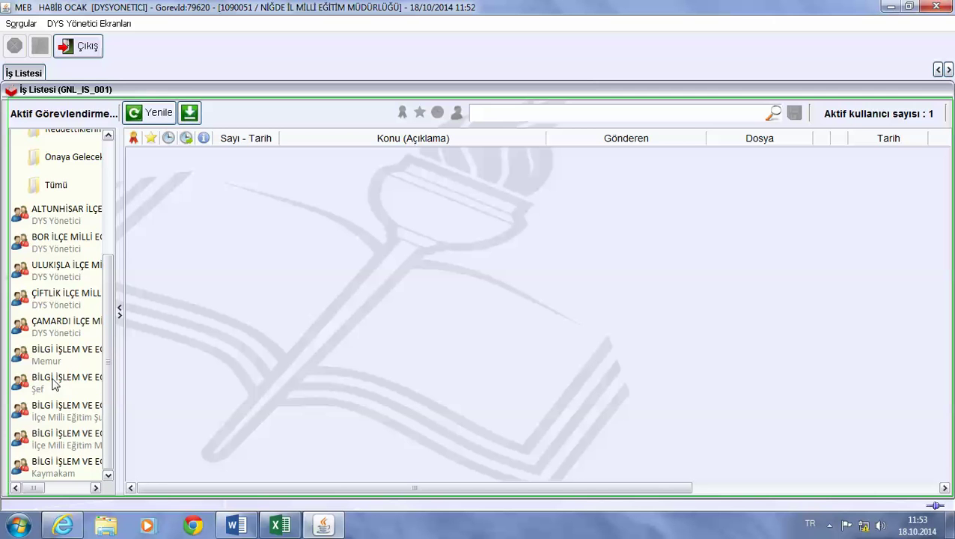
pyautogui.click(74, 278)
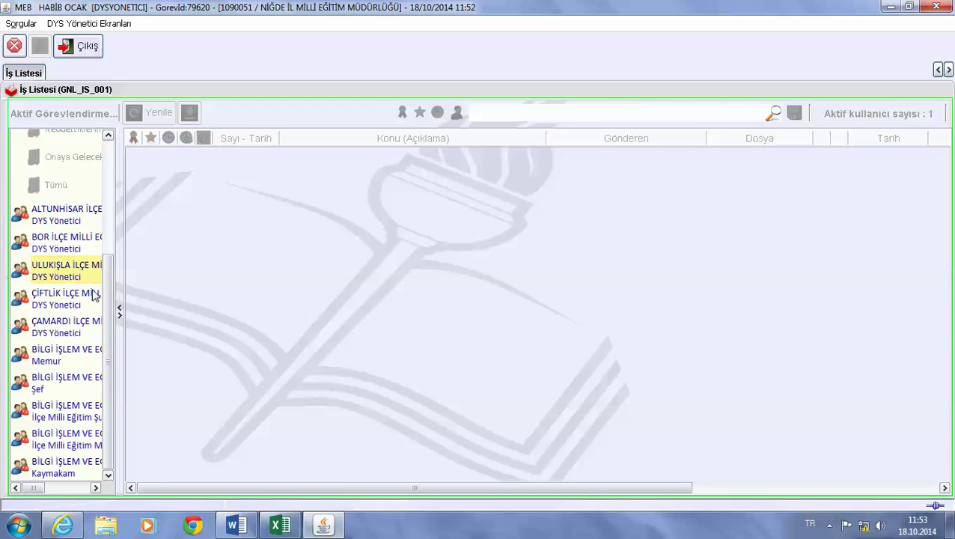
pyautogui.click(73, 26)
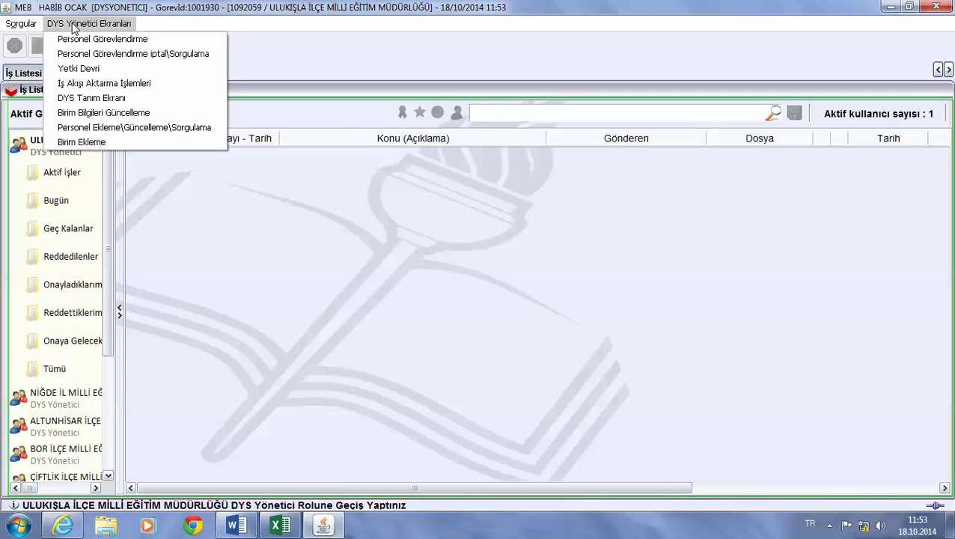
pyautogui.click(90, 69)
# Step: Query the units and choose Bilgi İşlem ve Eğitim Teknolojileri Şube Müdürlüğü under Ulukışla İlçe Milli Eğitim Müdürlüğü for the authority transfer
pyautogui.click(99, 245)
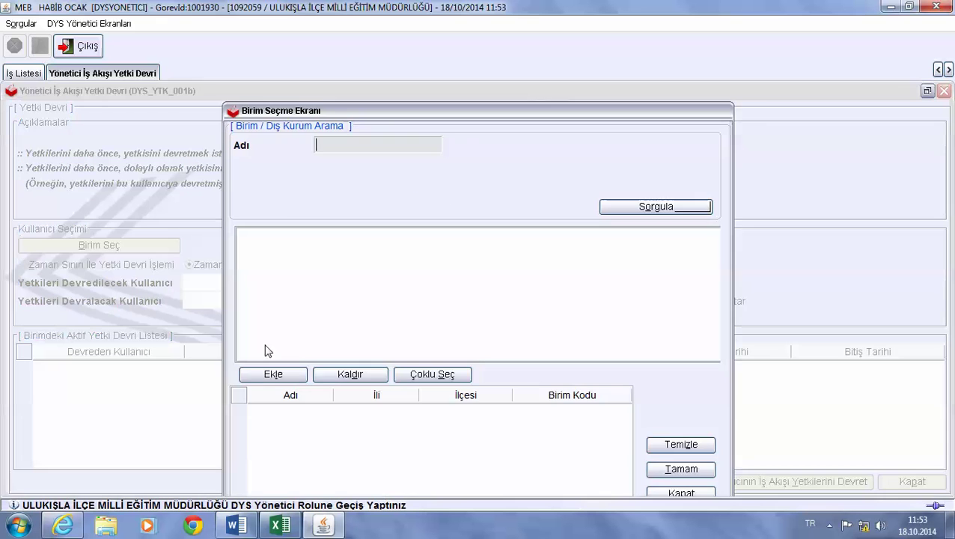
pyautogui.click(654, 214)
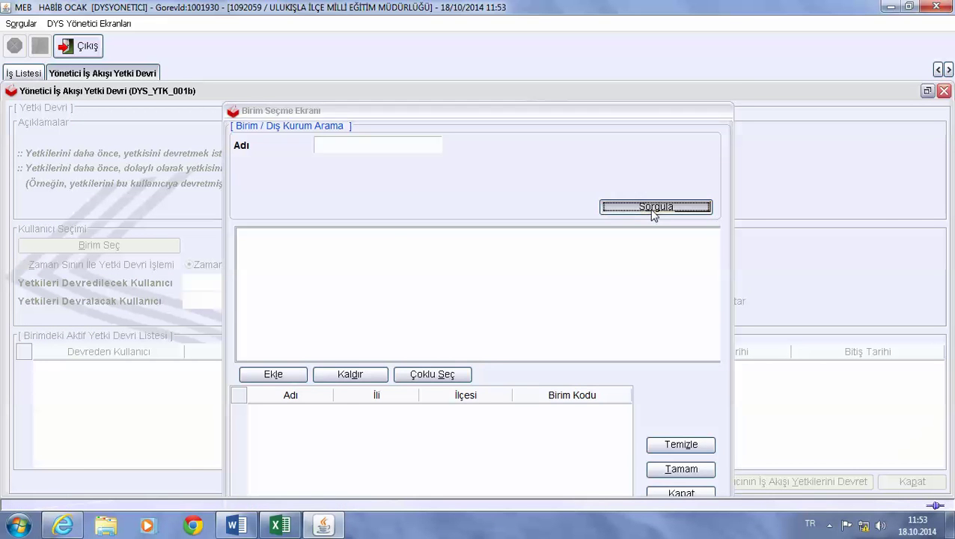
pyautogui.click(242, 233)
pyautogui.doubleClick(278, 245)
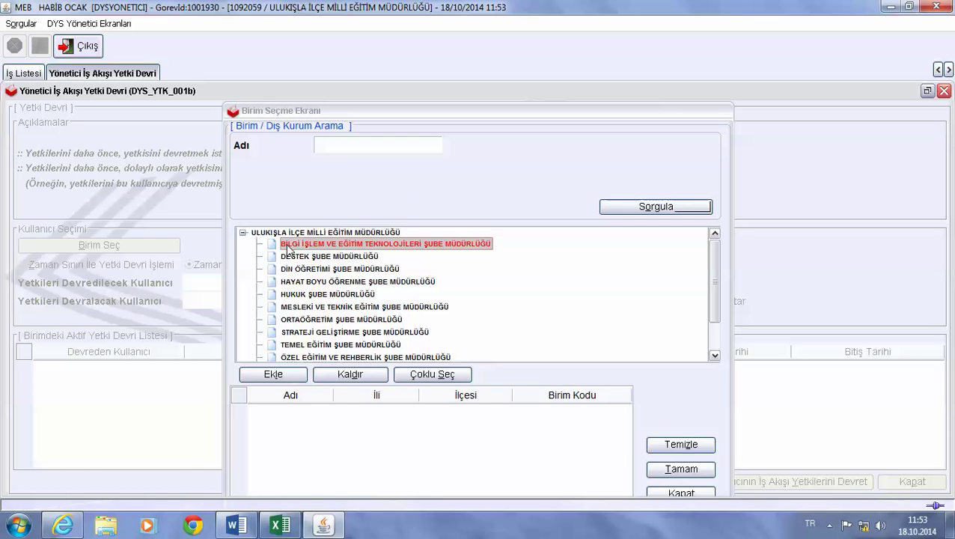
pyautogui.click(670, 470)
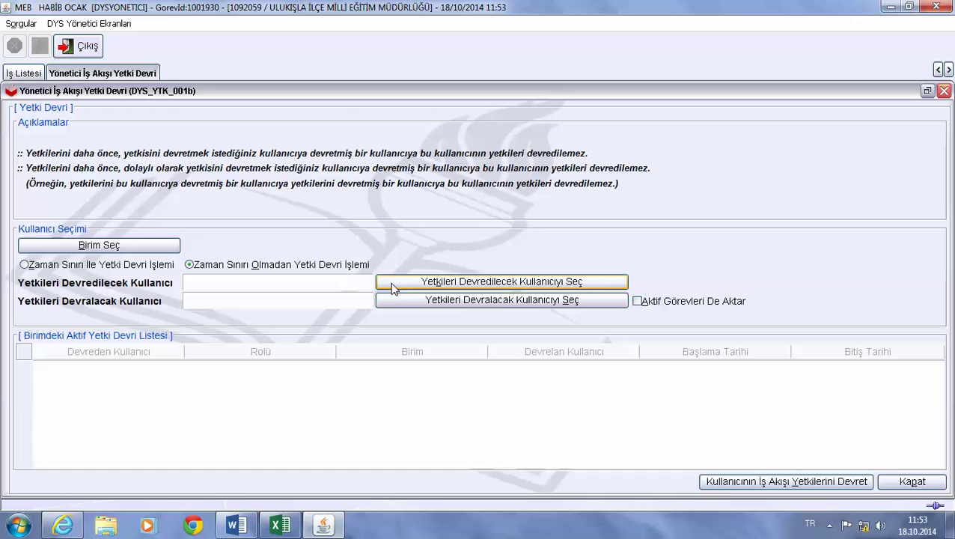
# Step: Compare the time-limited transfer option and its Tarih Aralığı fields with Zaman Sınırı Olmadan Yetki Devri İşlemi, leaving the latter selected
pyautogui.click(75, 265)
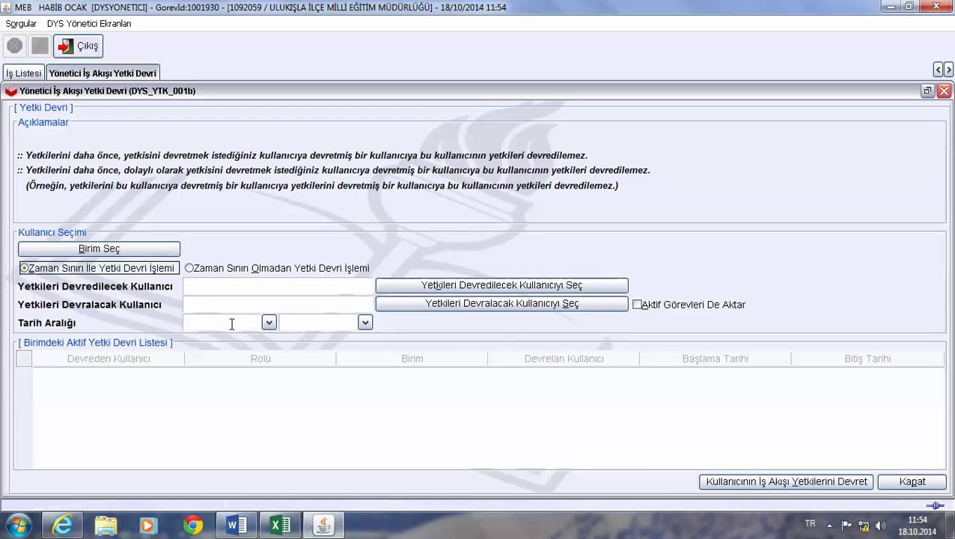
pyautogui.click(232, 324)
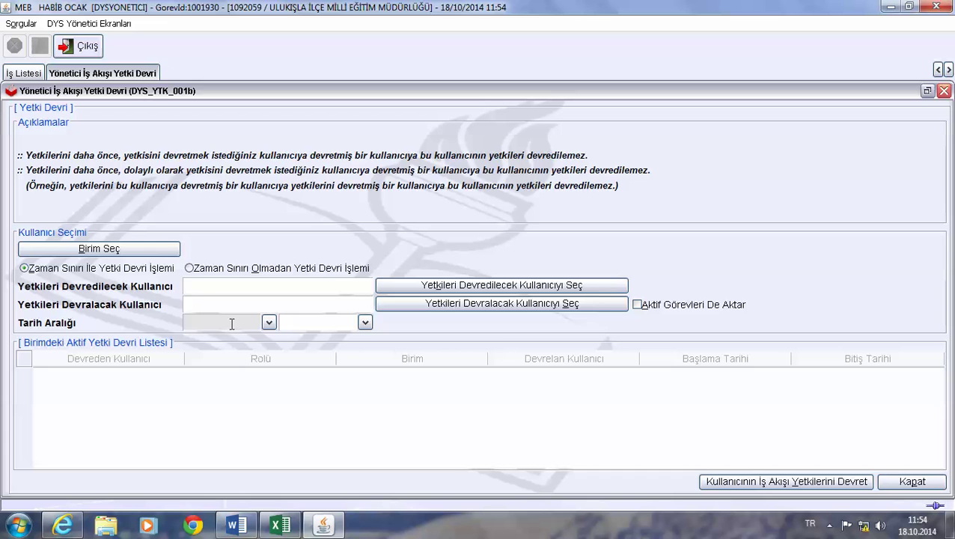
pyautogui.click(188, 268)
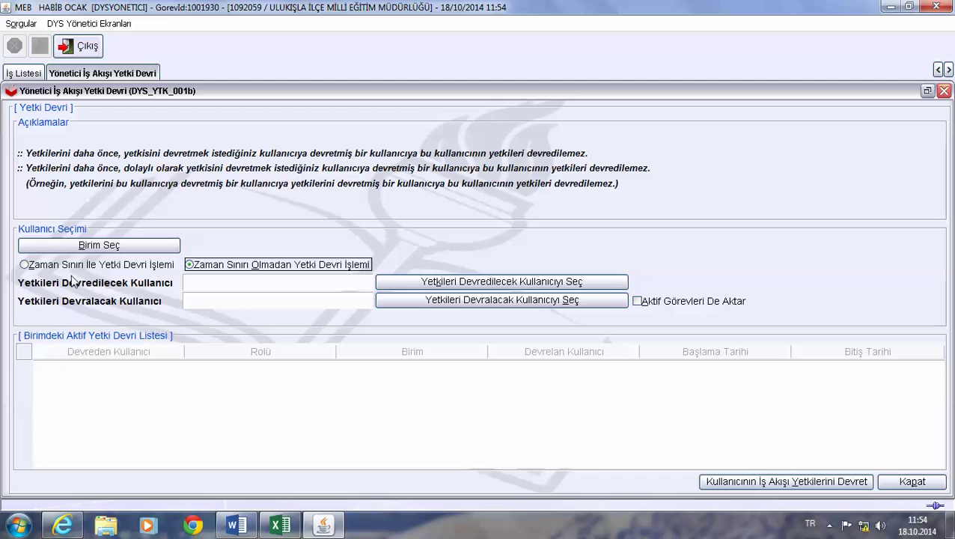
pyautogui.click(23, 268)
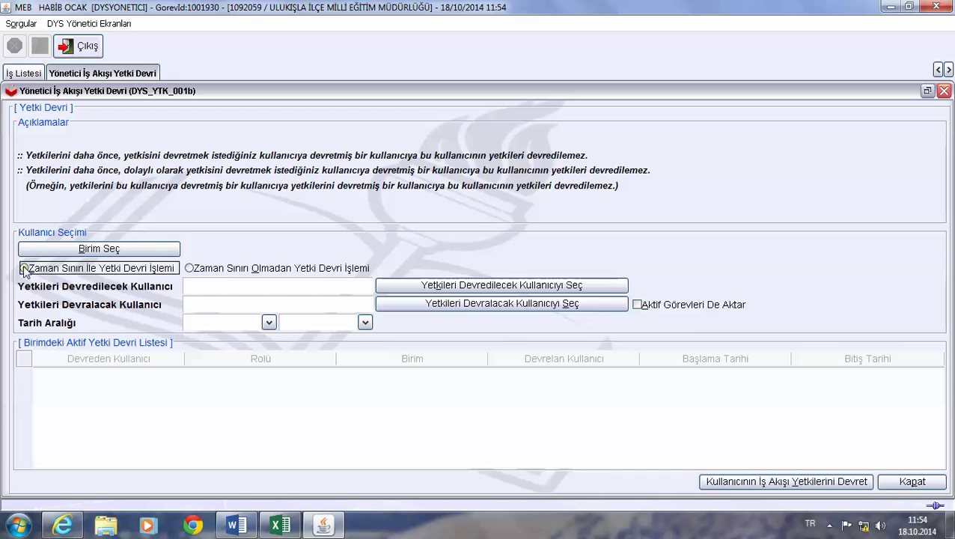
pyautogui.click(191, 272)
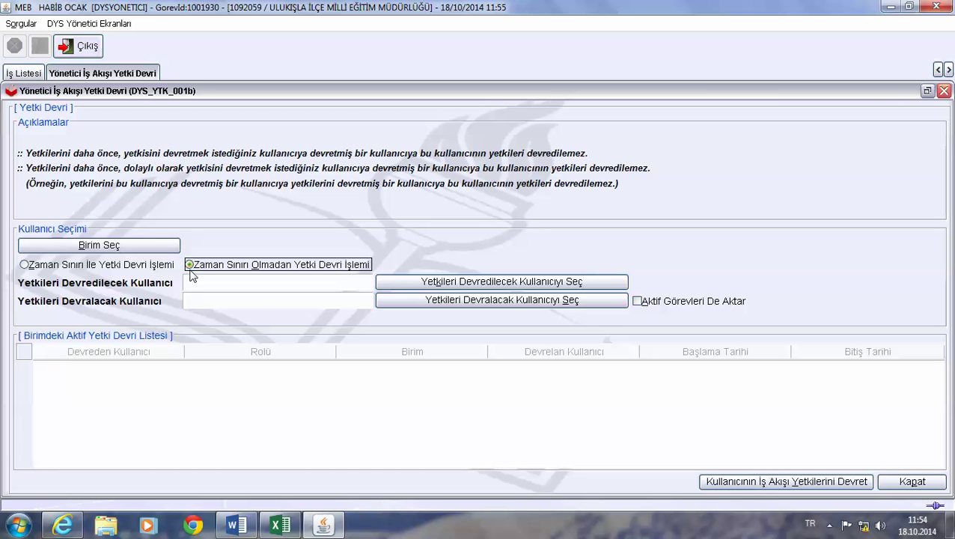
# Step: Choose the first person listed under Kaymakam in the Bilgi İşlem unit as the user whose authority is transferred
pyautogui.click(410, 290)
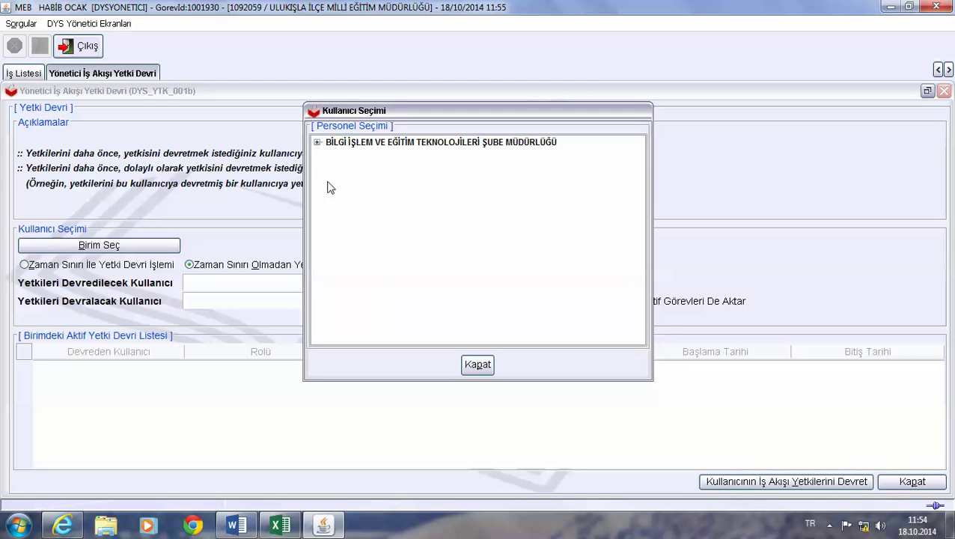
pyautogui.click(318, 142)
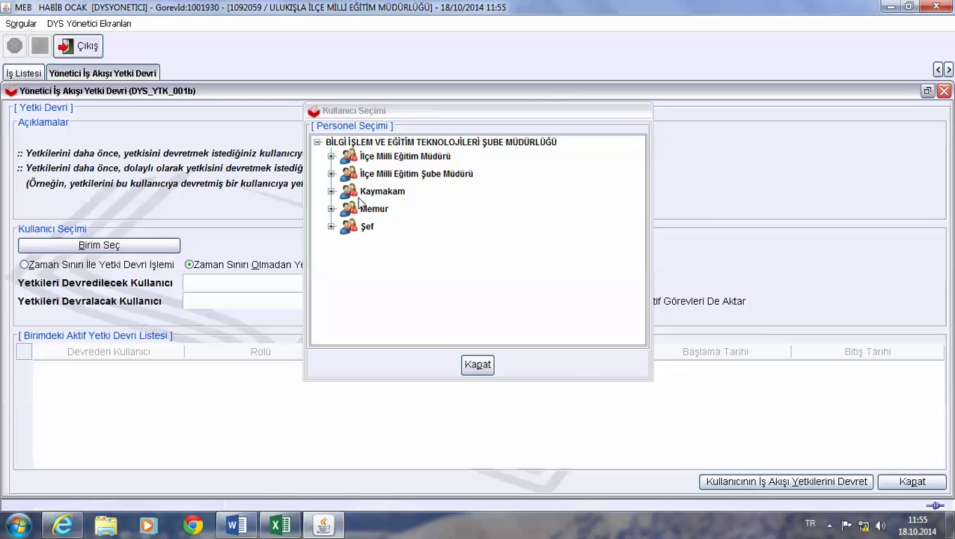
pyautogui.click(330, 174)
pyautogui.click(331, 209)
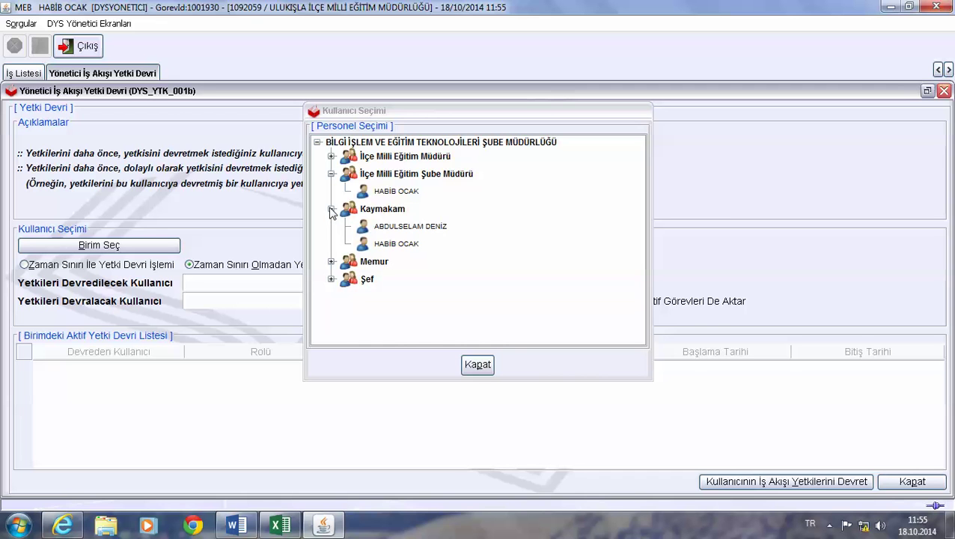
pyautogui.click(411, 245)
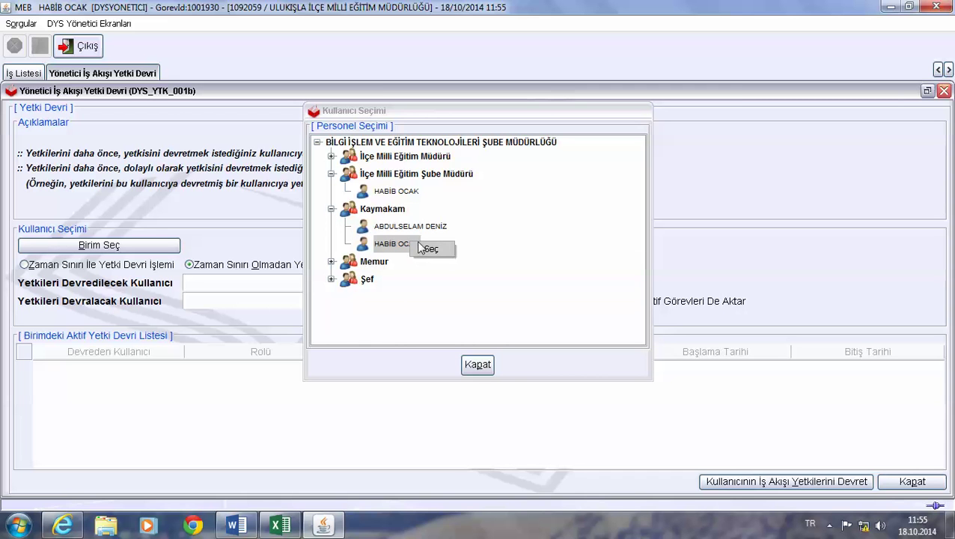
pyautogui.click(411, 228)
pyautogui.rightClick(411, 234)
pyautogui.click(432, 240)
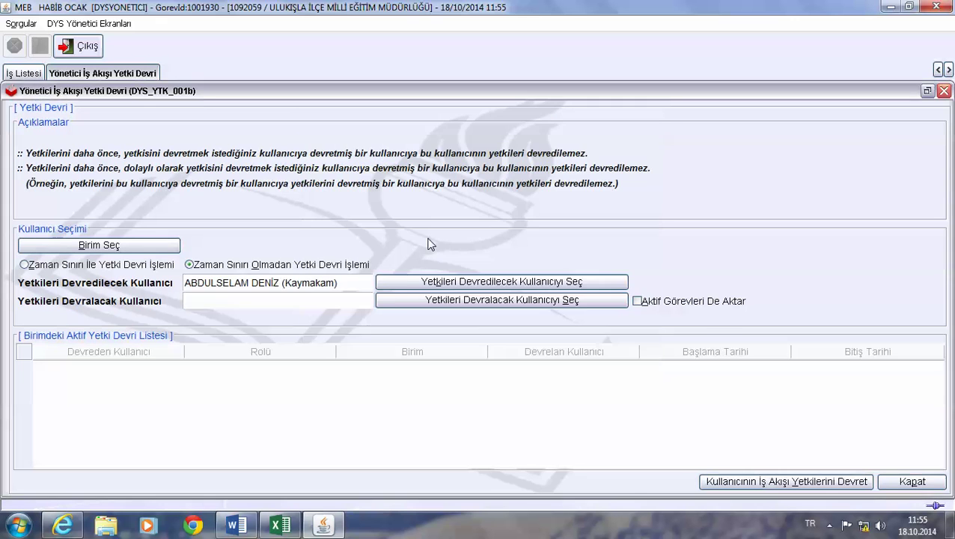
# Step: Choose the second person listed under Kaymakam in the Bilgi İşlem unit as the user taking over the authority
pyautogui.click(383, 298)
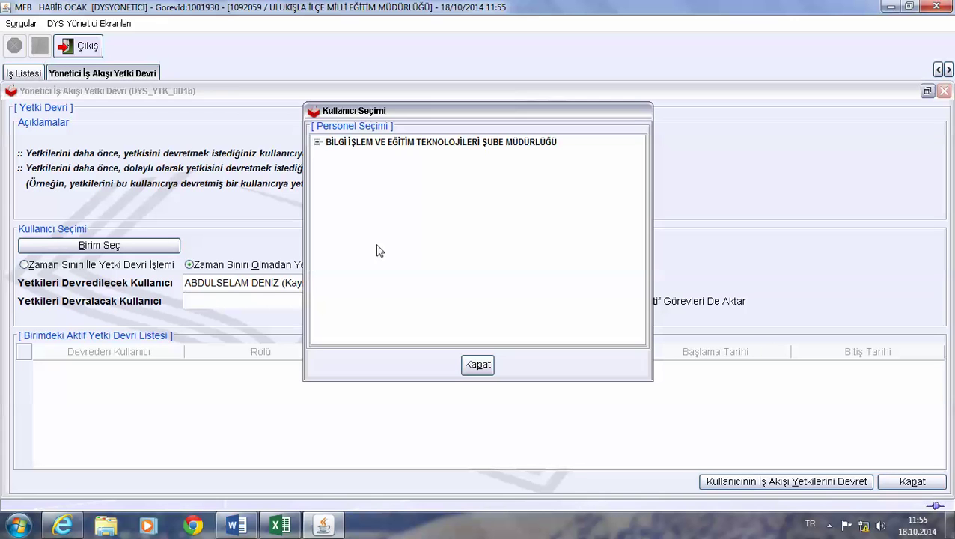
pyautogui.click(317, 142)
pyautogui.click(331, 191)
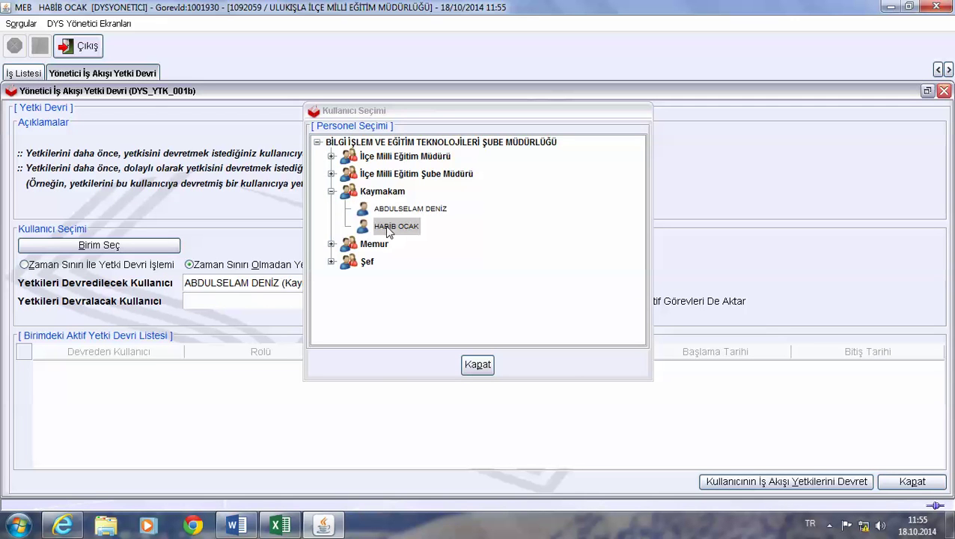
pyautogui.rightClick(387, 227)
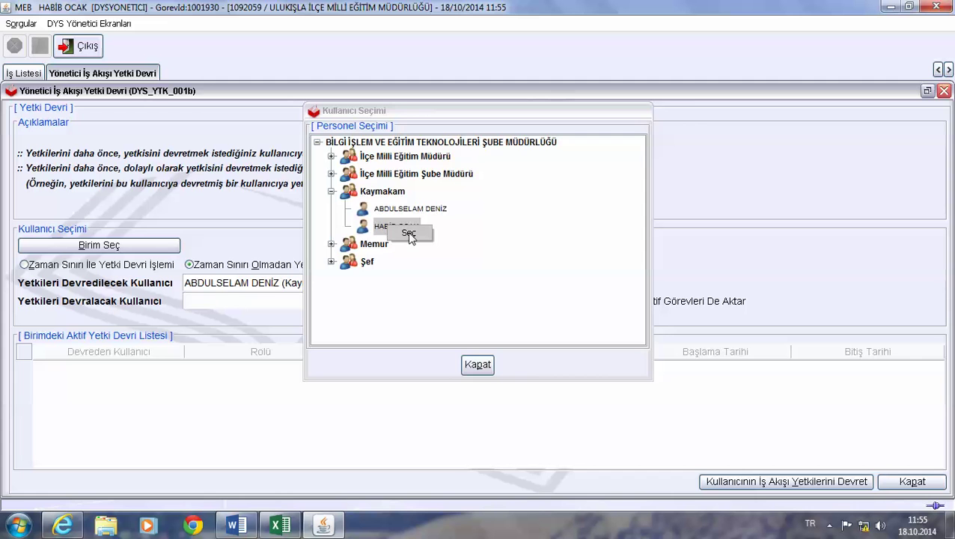
pyautogui.click(408, 234)
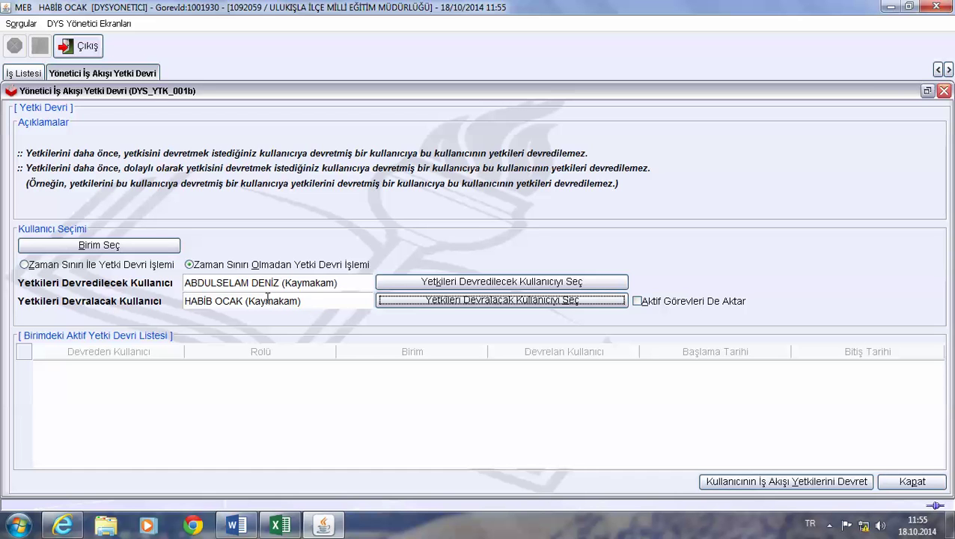
# Step: Transfer the first Kaymakam user's workflow authority to the second without a time limit, and close the Yetki Devri screen
pyautogui.click(749, 482)
pyautogui.click(478, 298)
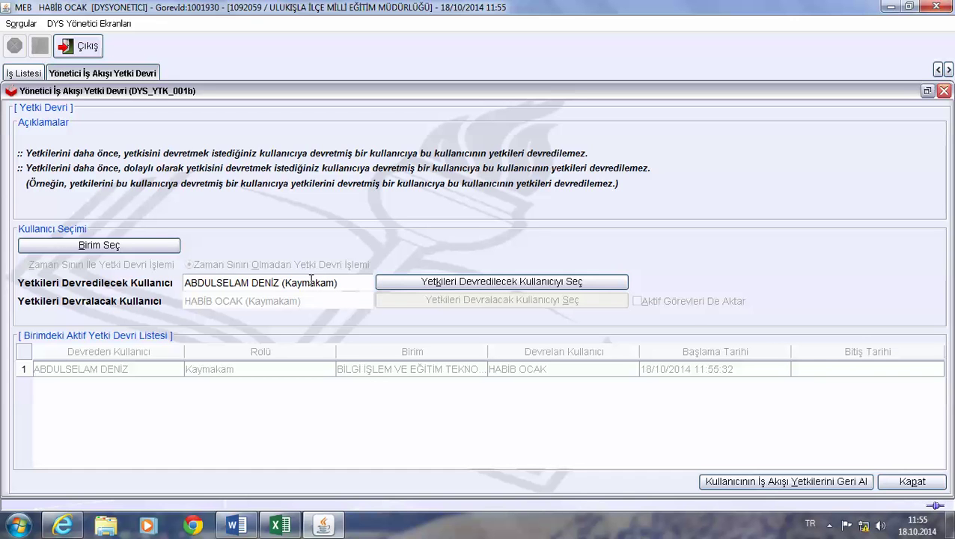
pyautogui.moveTo(308, 303)
pyautogui.click(901, 479)
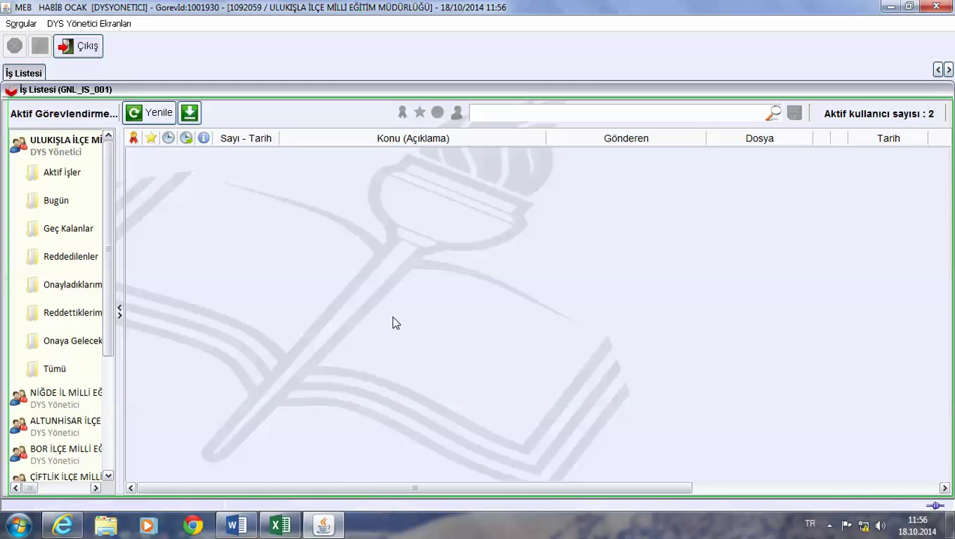
# Step: Reopen the Yetki Devri screen for managing workflow authority transfers
pyautogui.click(98, 24)
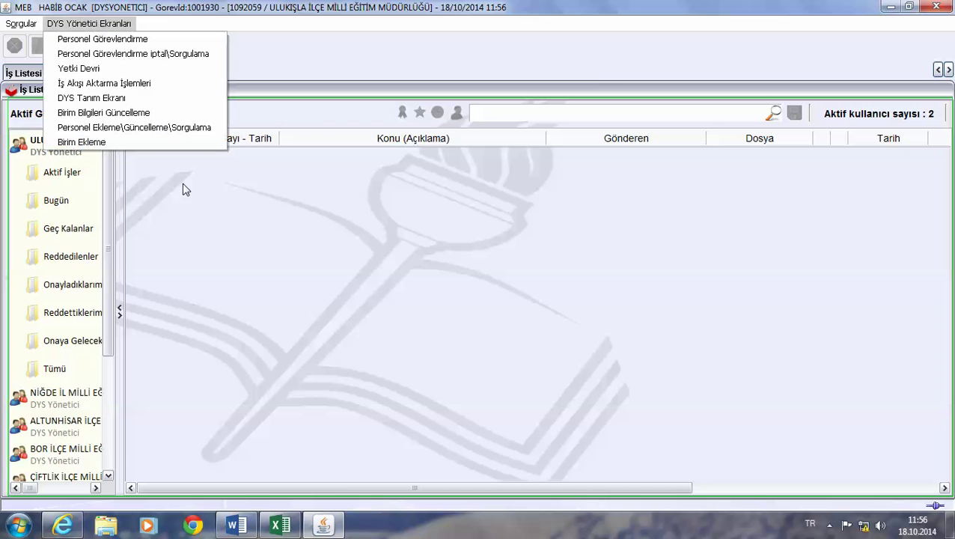
pyautogui.click(88, 70)
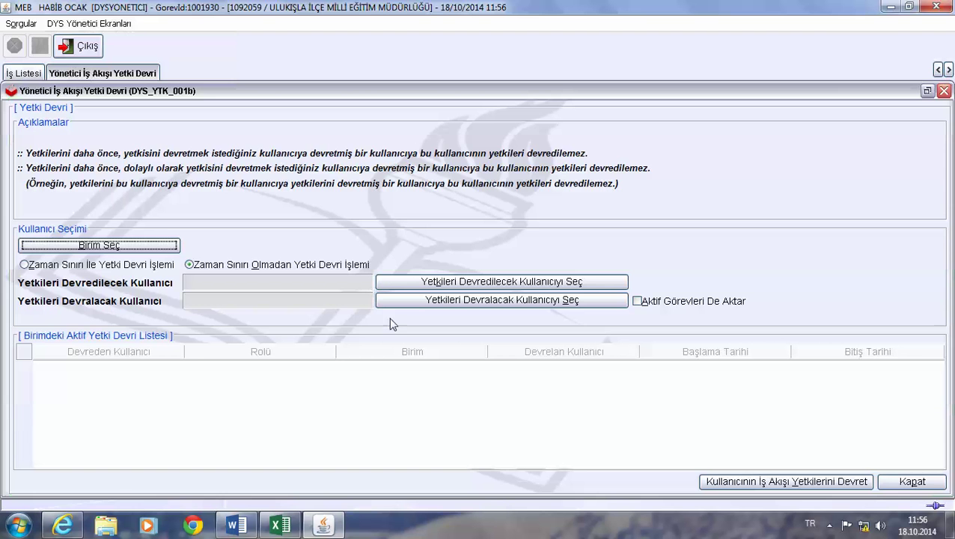
# Step: Try to pick the user whose authority is transferred with Ulukışla İlçe Milli Eğitim Müdürlüğü set as the unit
pyautogui.click(148, 250)
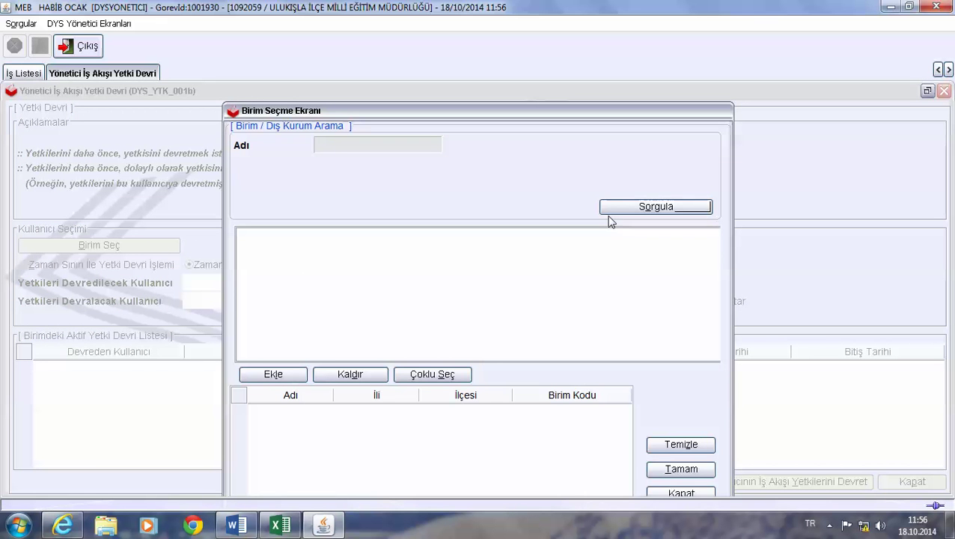
pyautogui.click(610, 207)
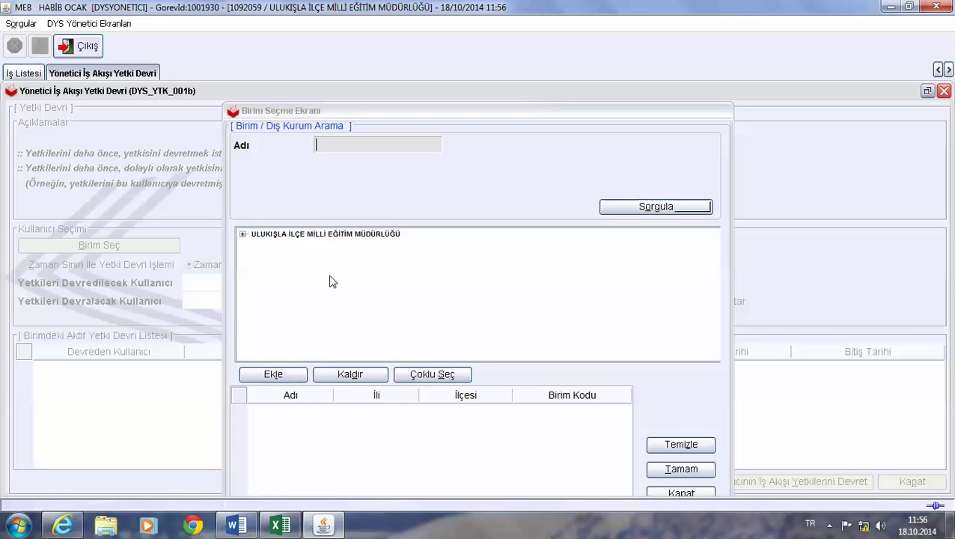
pyautogui.click(242, 234)
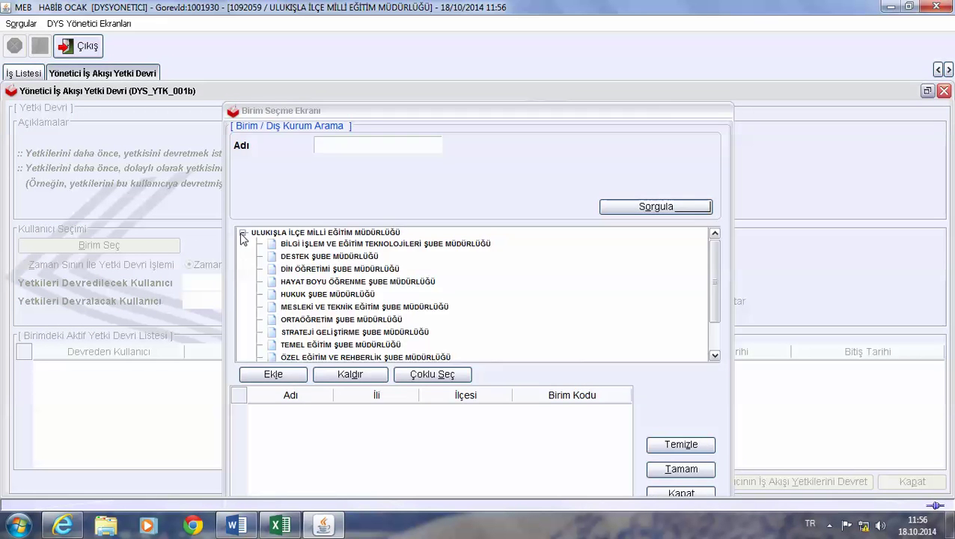
pyautogui.click(282, 233)
pyautogui.doubleClick(281, 232)
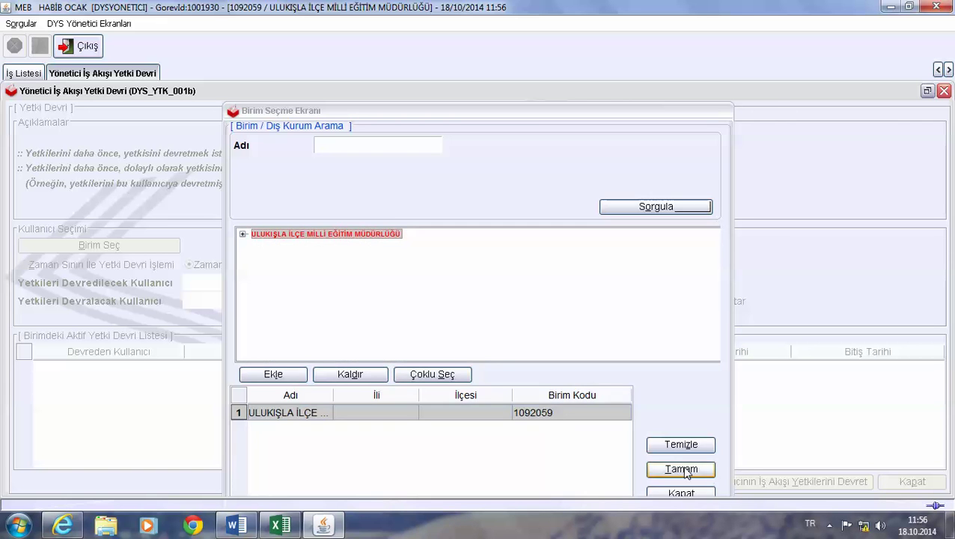
pyautogui.click(688, 469)
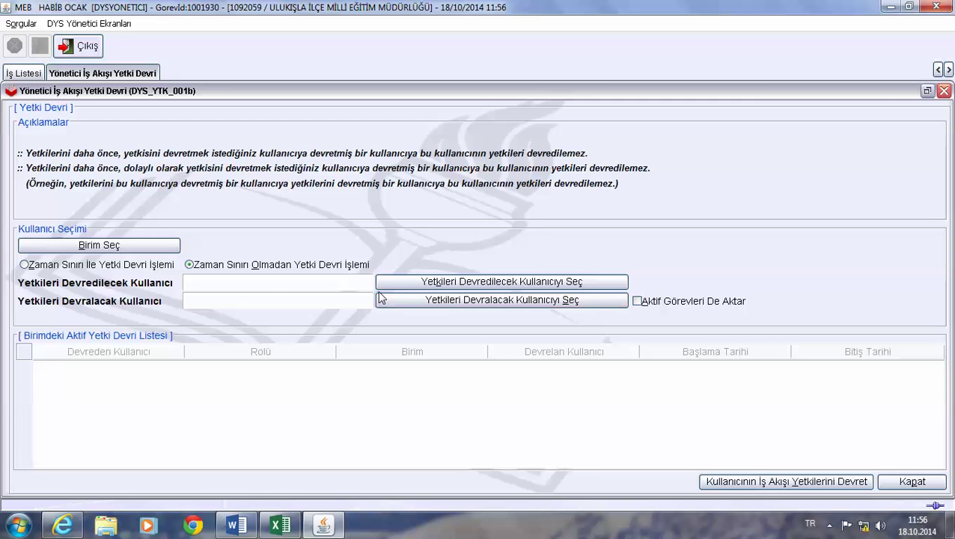
pyautogui.click(274, 301)
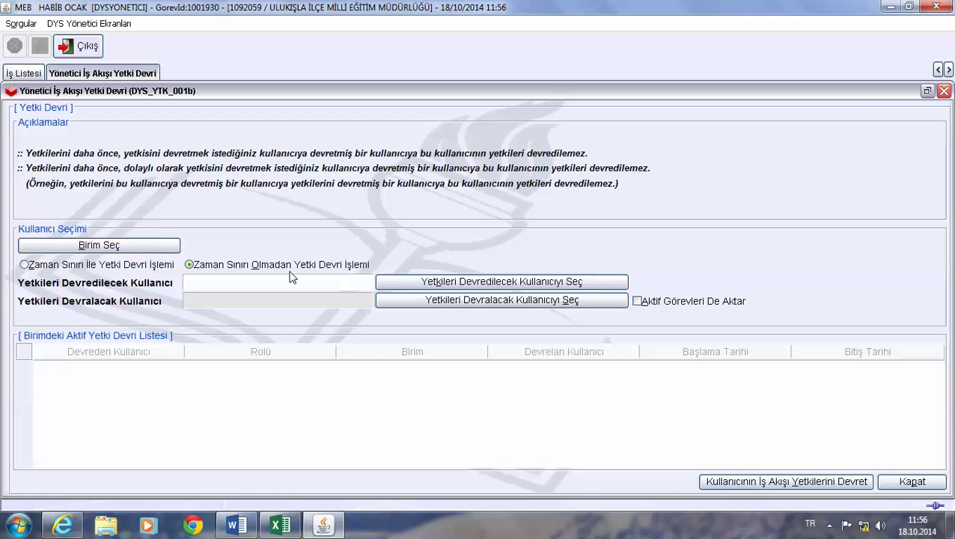
pyautogui.click(405, 287)
pyautogui.click(493, 296)
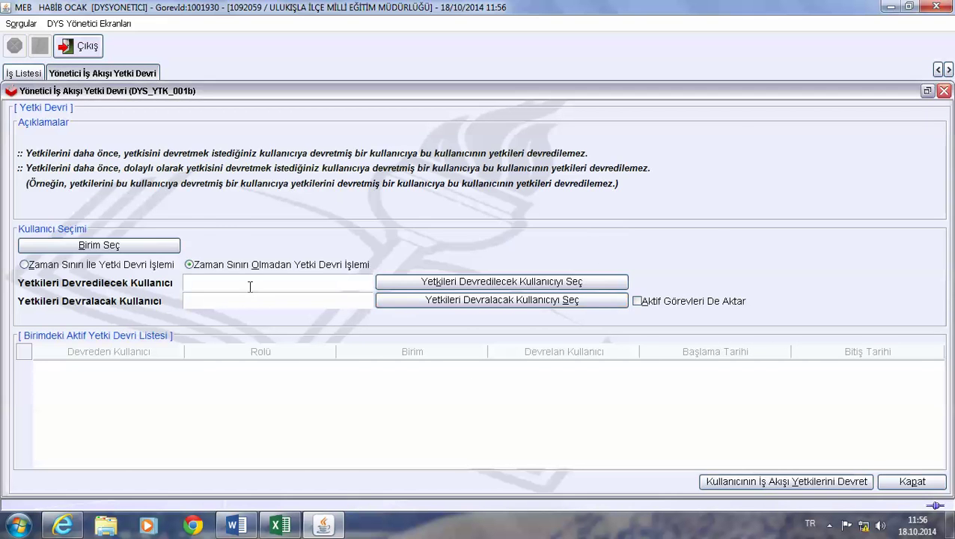
# Step: Set the unit to Bilgi İşlem ve Eğitim Teknolojileri Şube Müdürlüğü to list its active authority transfers
pyautogui.click(160, 251)
pyautogui.click(633, 212)
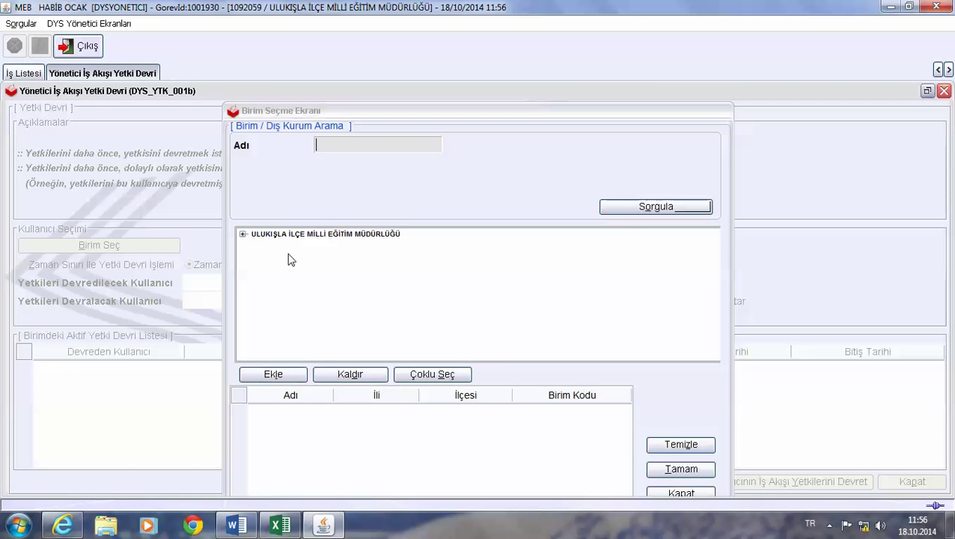
pyautogui.click(242, 233)
pyautogui.click(300, 245)
pyautogui.doubleClick(301, 244)
pyautogui.click(681, 469)
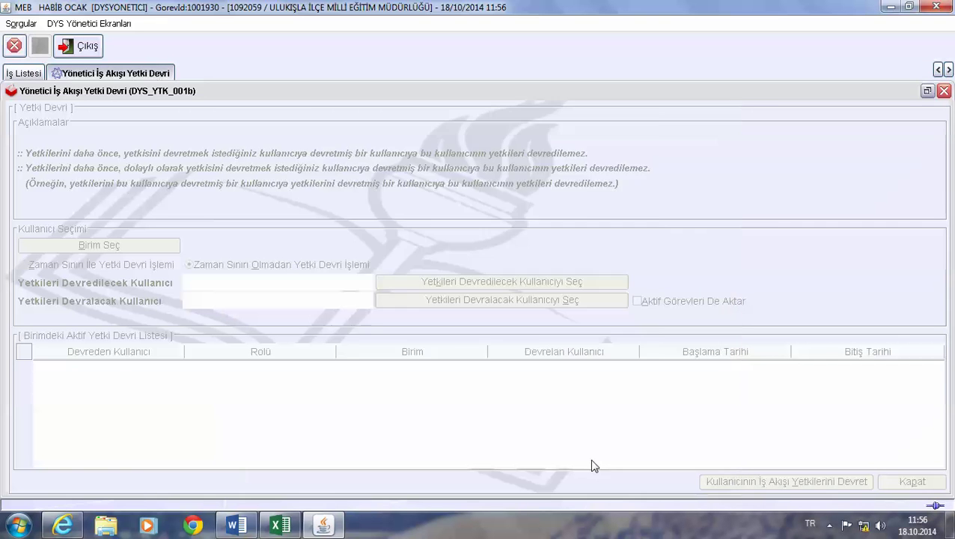
pyautogui.click(477, 365)
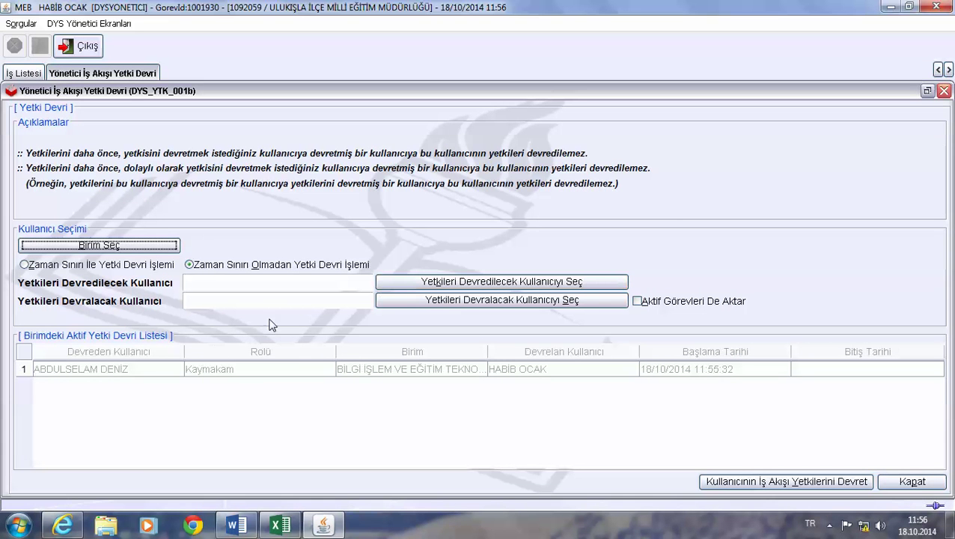
# Step: Choose the first person listed under Kaymakam as the transferring user and take back that user's workflow authority
pyautogui.click(393, 282)
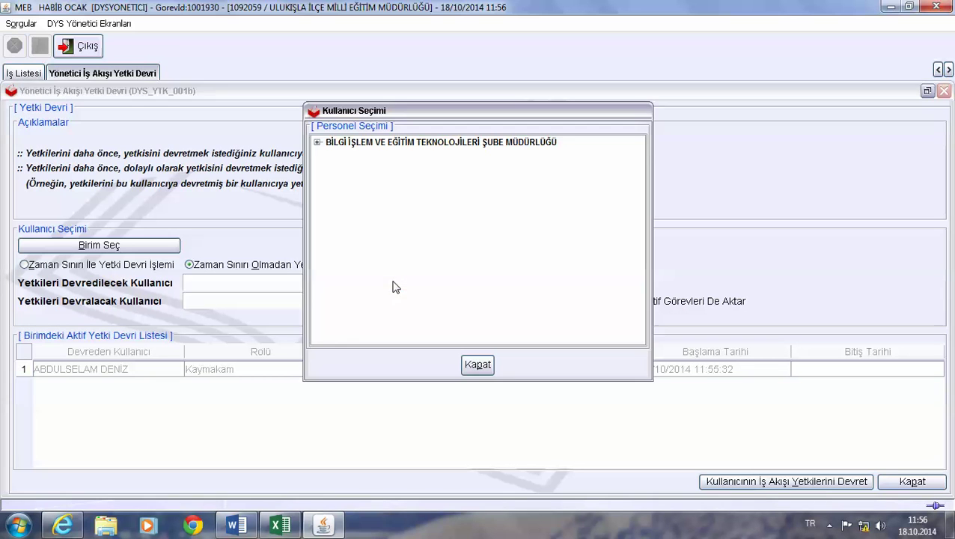
pyautogui.click(317, 142)
pyautogui.click(331, 191)
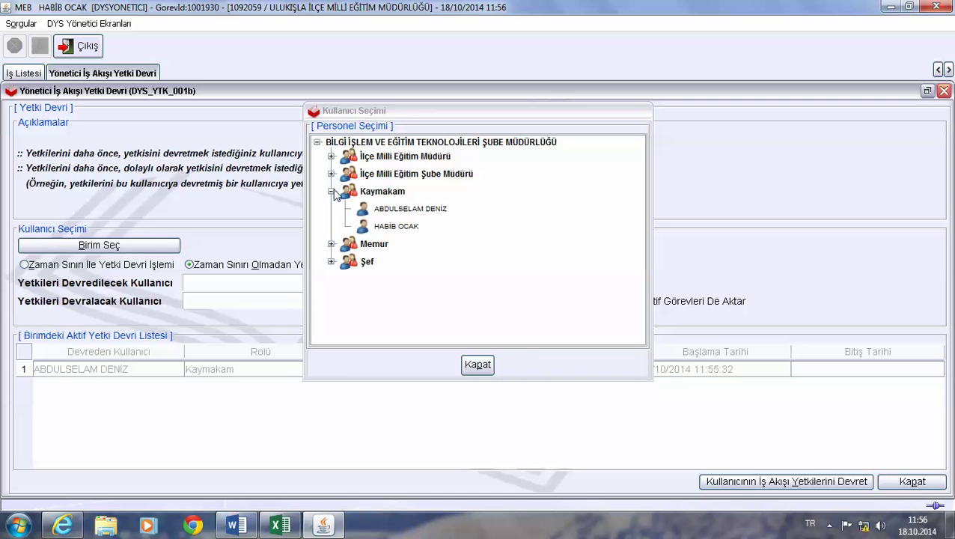
pyautogui.click(393, 212)
pyautogui.doubleClick(393, 210)
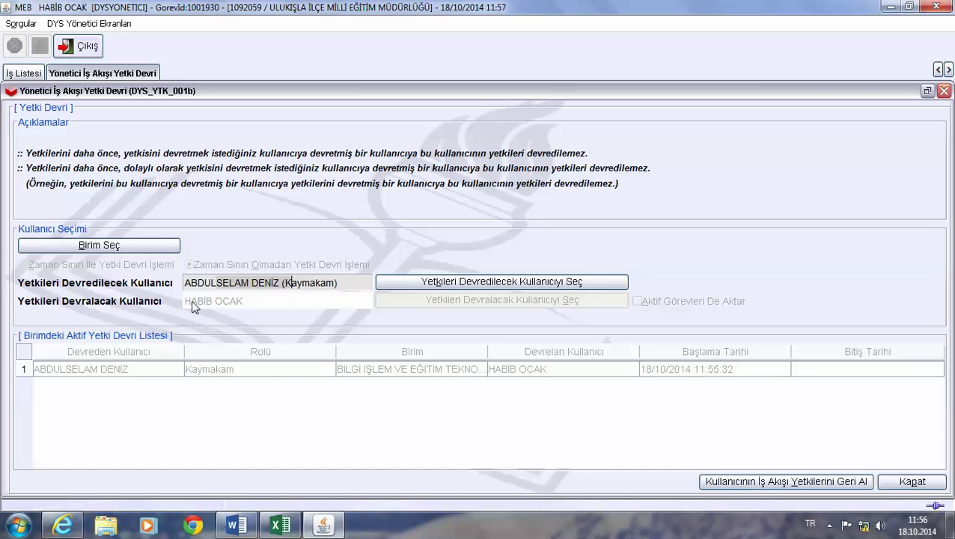
pyautogui.click(745, 482)
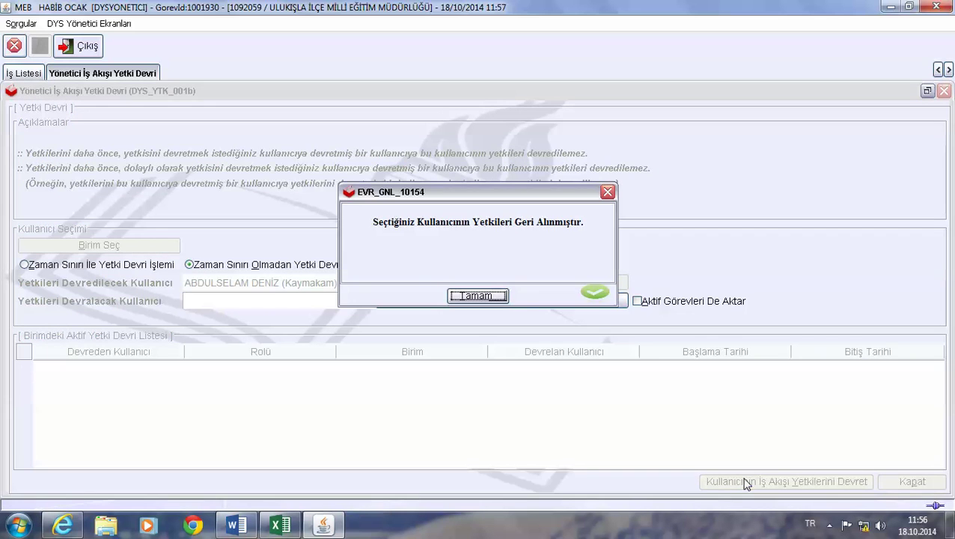
pyautogui.click(495, 297)
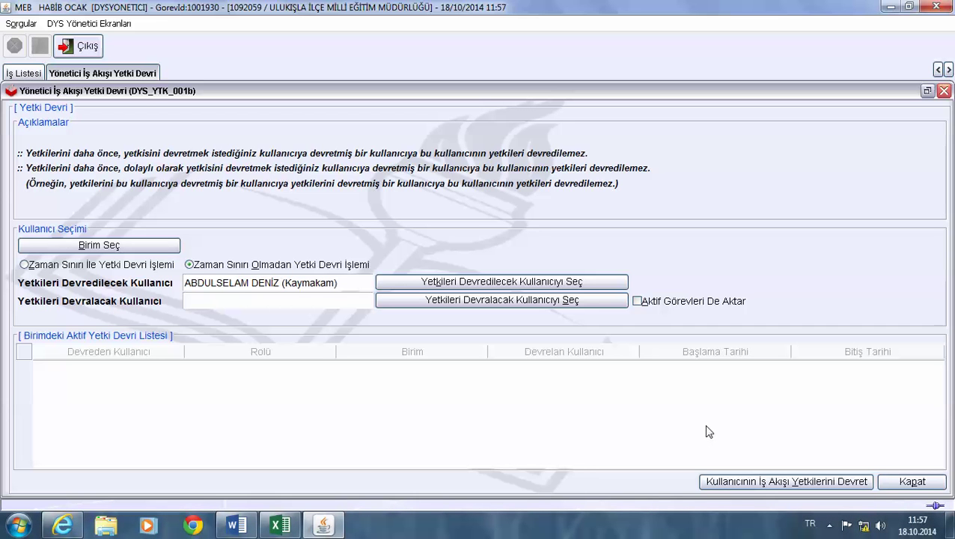
# Step: Switch to the İş Akış Şeması workbook in Excel and review the Kaymakam, İlçe Milli Eğitim Müdürü and Şube Müdürü levels
pyautogui.click(281, 525)
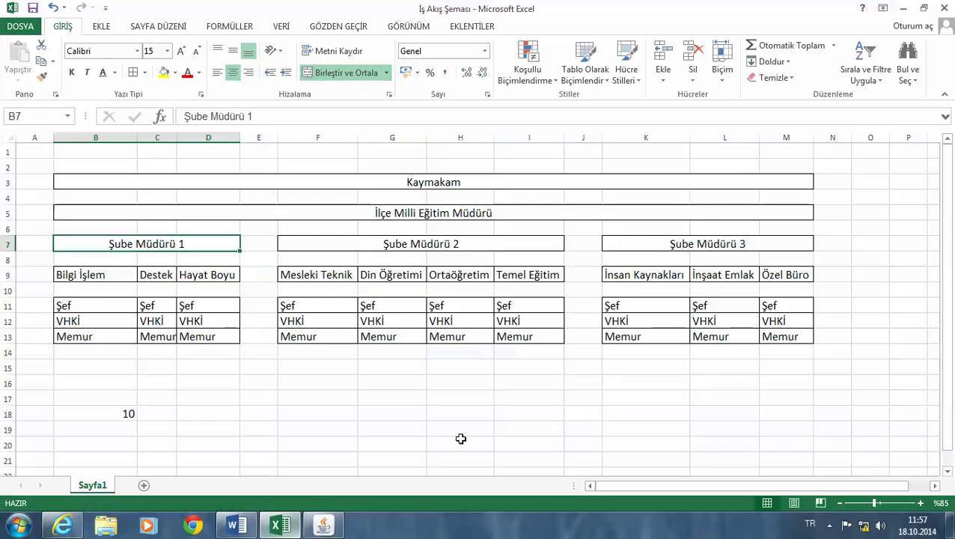
pyautogui.click(443, 183)
pyautogui.click(444, 210)
pyautogui.moveTo(716, 243); pyautogui.dragTo(96, 183)
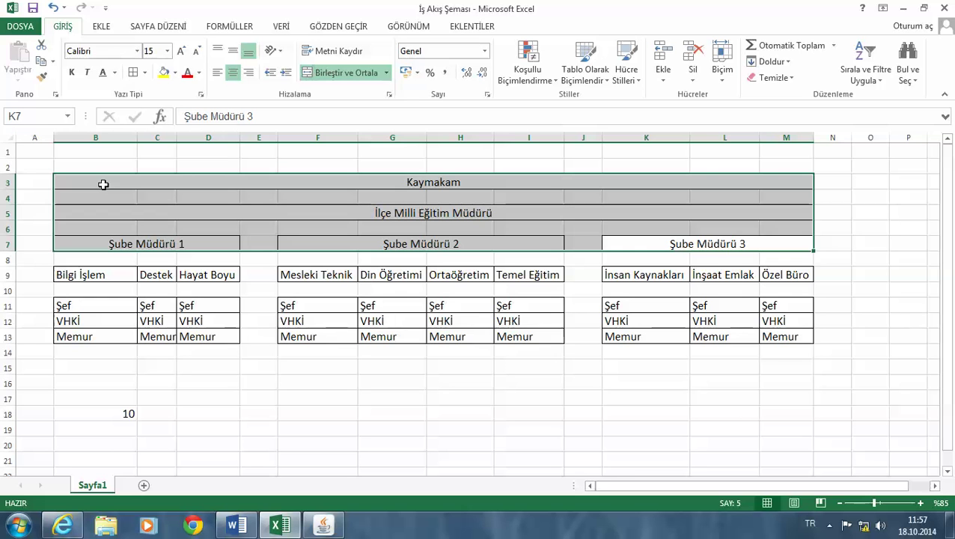
pyautogui.click(828, 525)
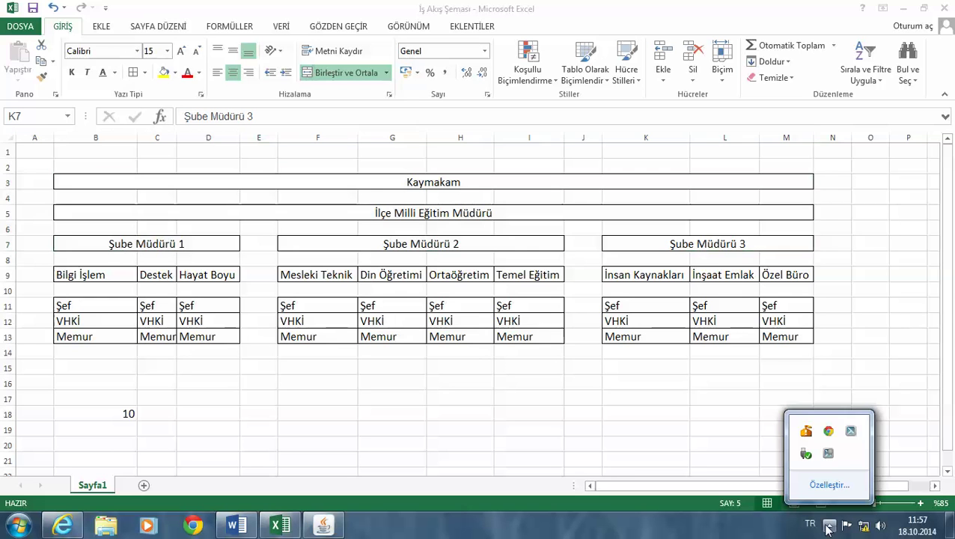